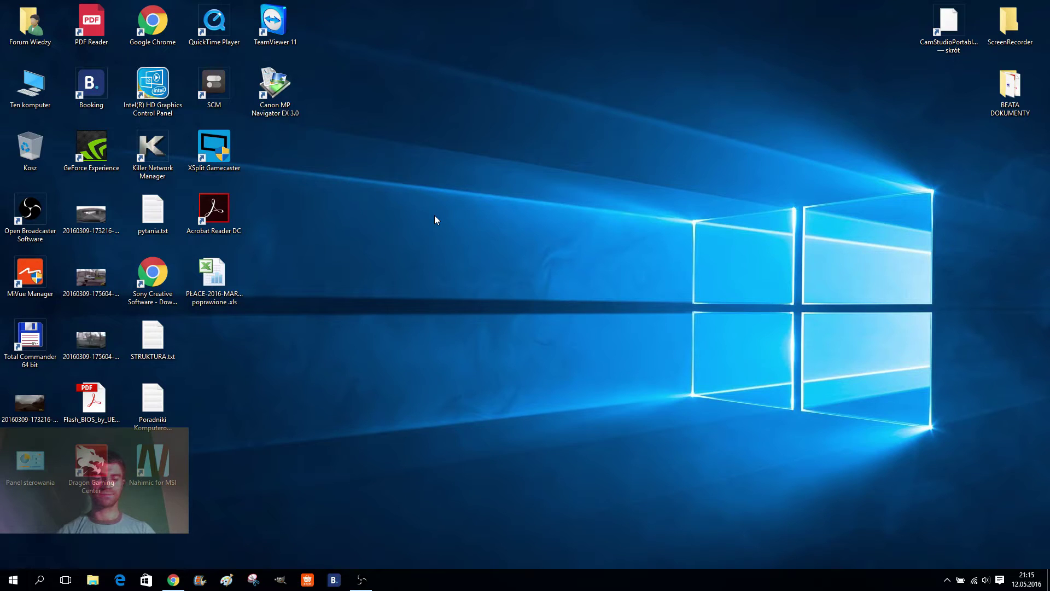
# Launch the Vegas Pro 13 setup from the VegasPro130 disc in the DVD RW drive (E:) and minimise the file window.
pyautogui.press('super+e')
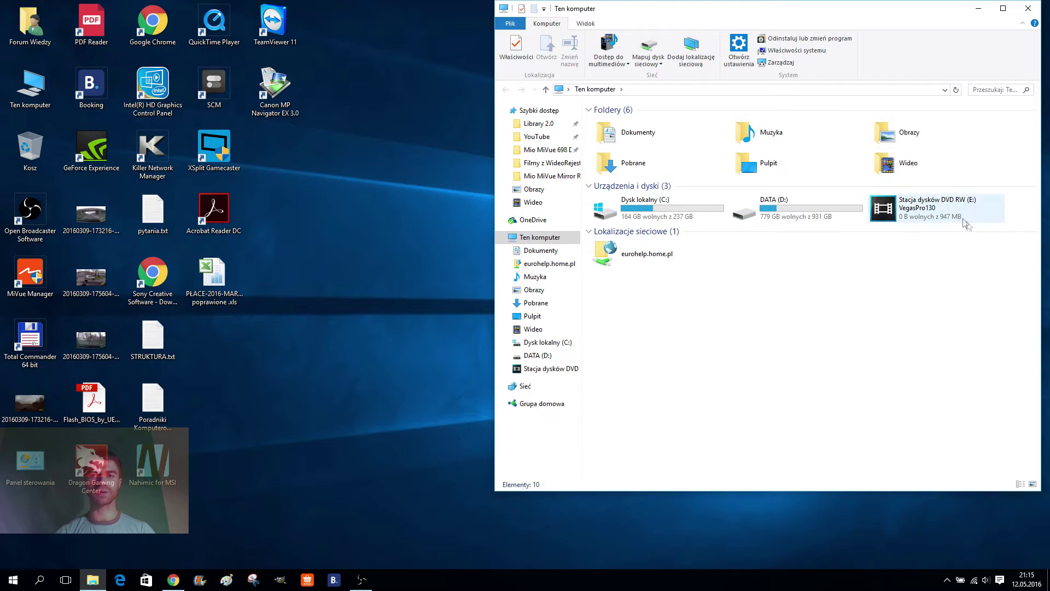
pyautogui.click(929, 214)
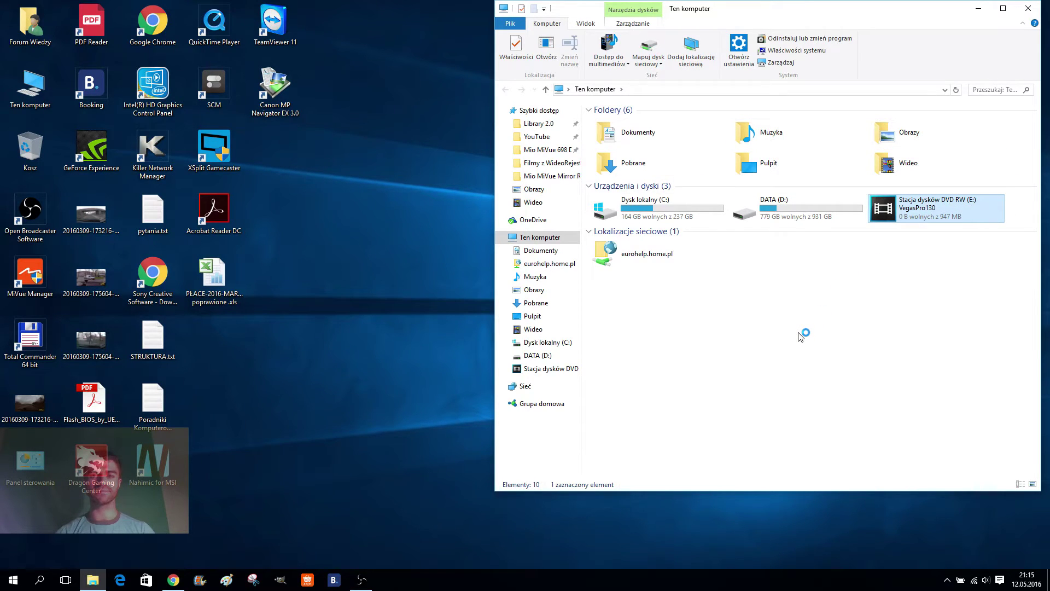
pyautogui.click(979, 8)
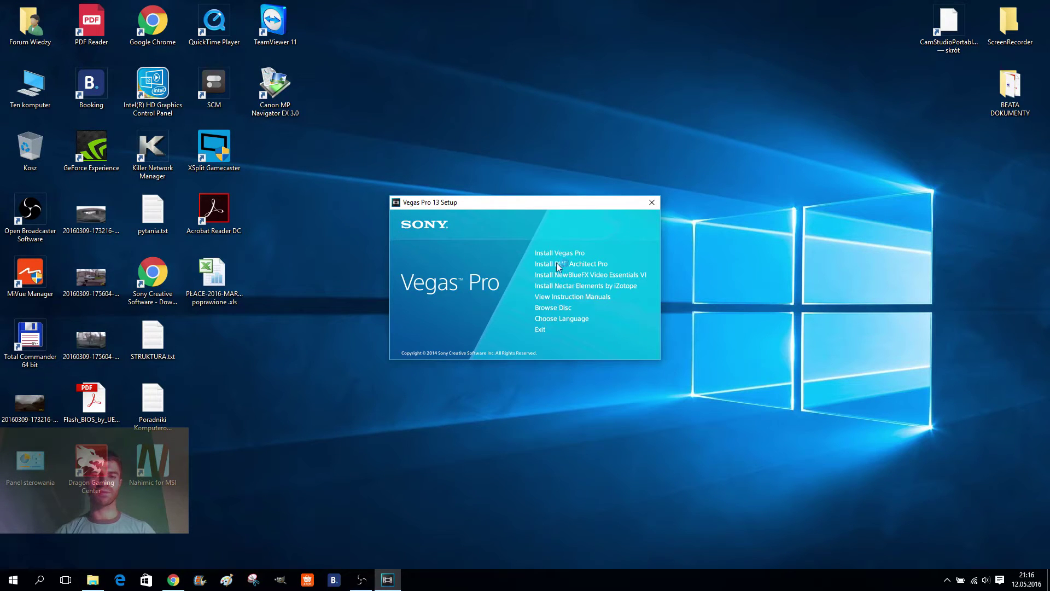
# Start the Vegas Pro installation from the setup window and choose to download and install the newer version.
pyautogui.click(582, 264)
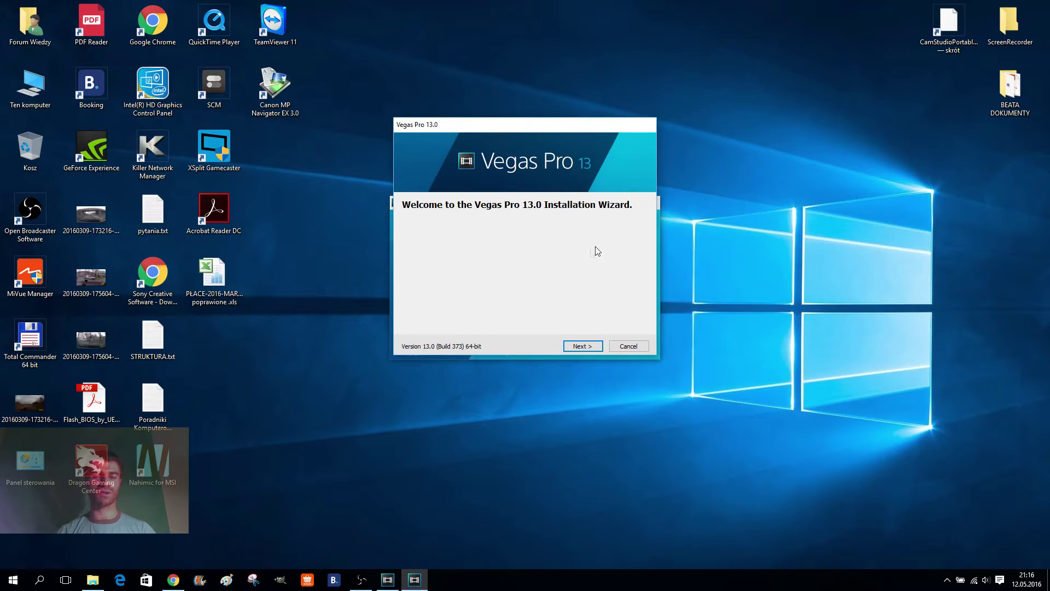
pyautogui.moveTo(569, 129)
pyautogui.mouseDown()
pyautogui.moveTo(656, 139)
pyautogui.moveTo(570, 150)
pyautogui.mouseUp()
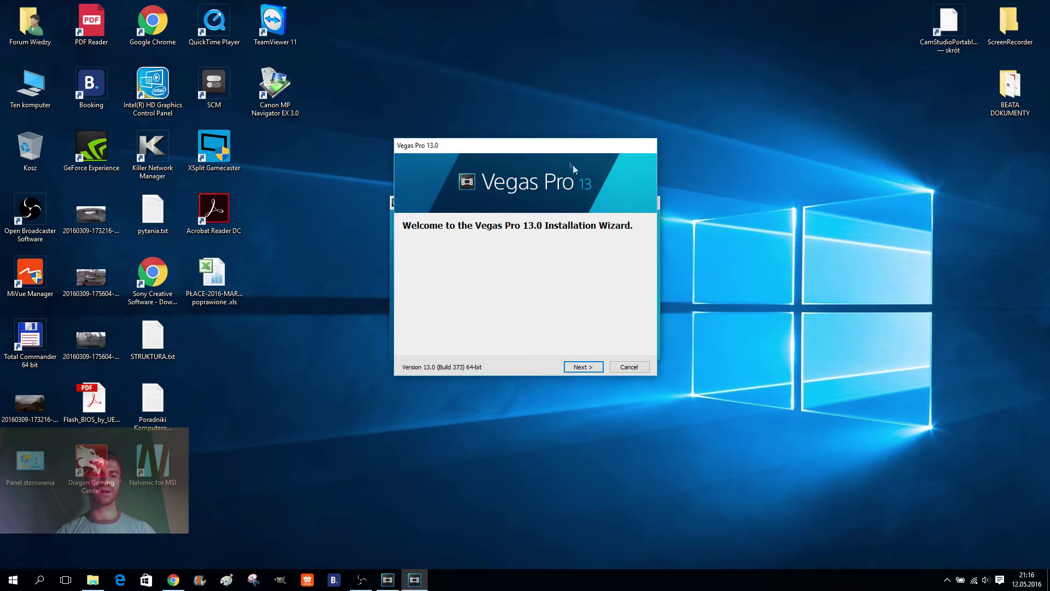
pyautogui.click(581, 367)
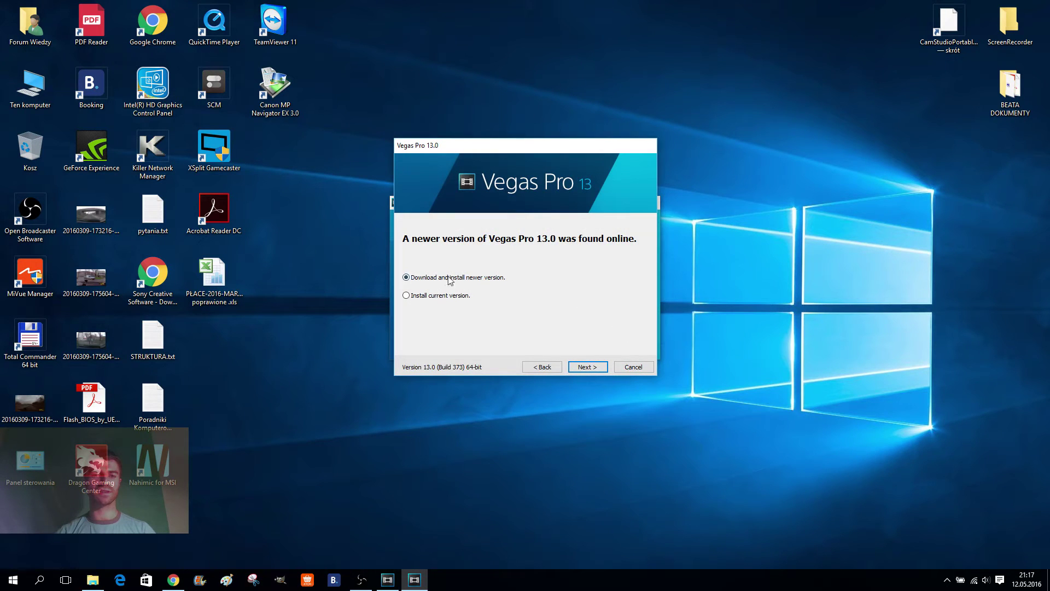
pyautogui.click(584, 368)
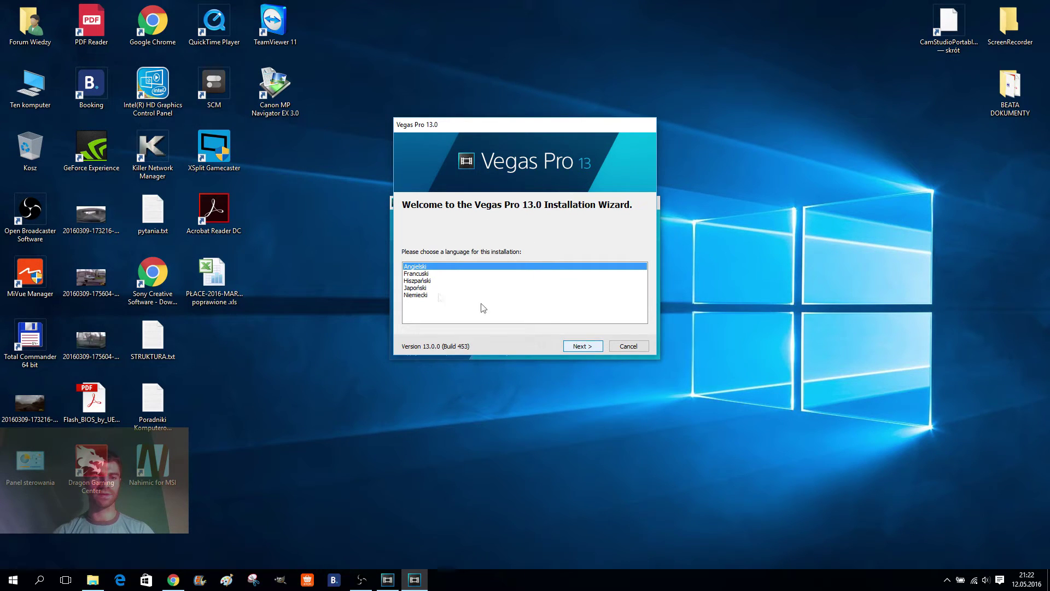
# Proceed with Angielski (English) as the installation language and accept the End User License Agreement and Privacy Policy.
pyautogui.click(581, 346)
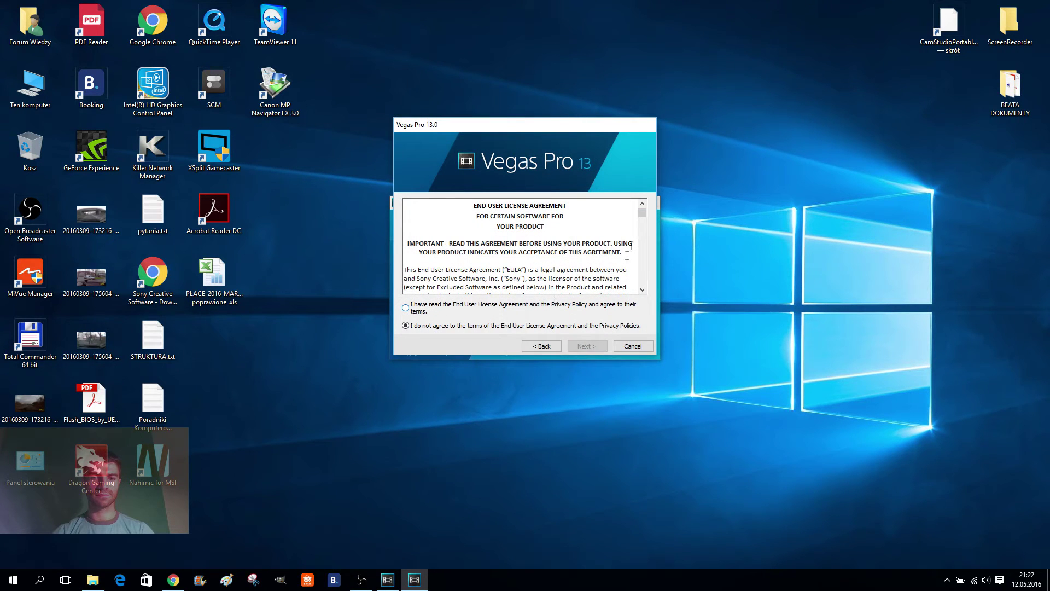
pyautogui.moveTo(643, 213); pyautogui.dragTo(643, 285)
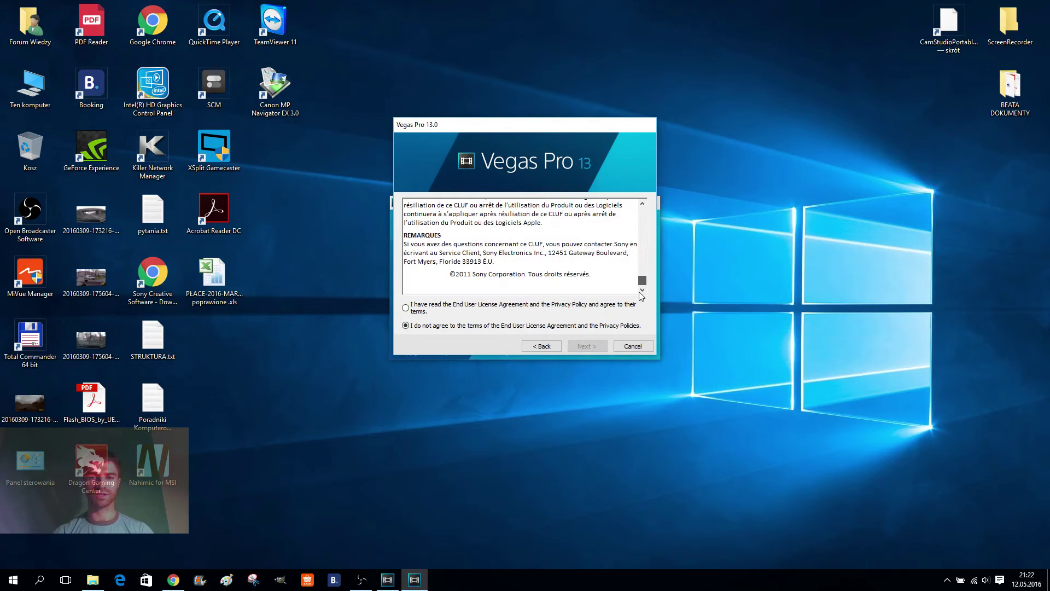
pyautogui.click(405, 308)
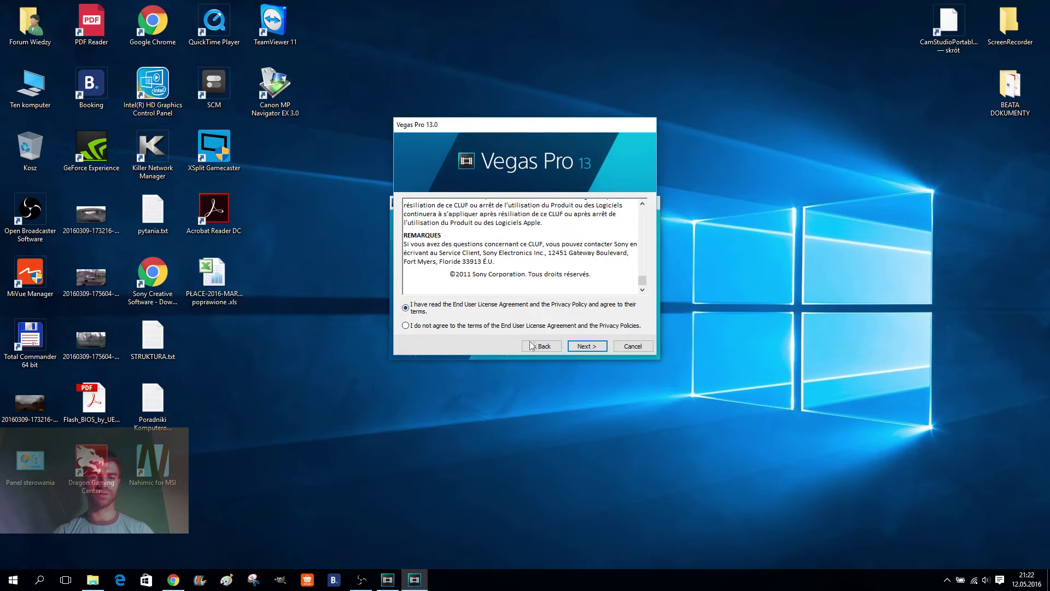
pyautogui.click(586, 348)
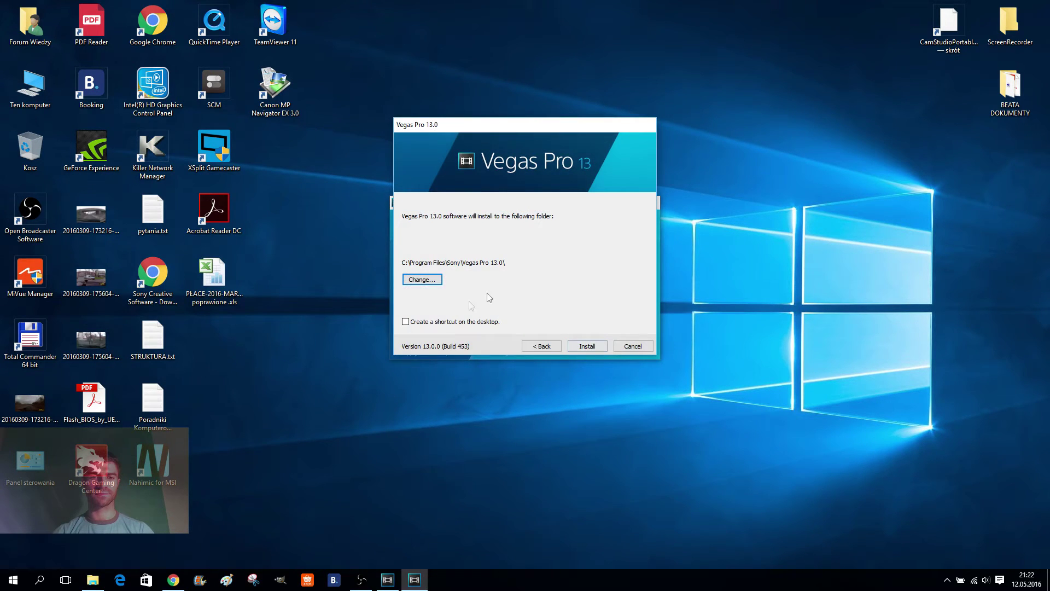
# Install Vegas Pro 13.0 into the default folder with a desktop shortcut, finish the wizard and exit the setup.
pyautogui.click(421, 322)
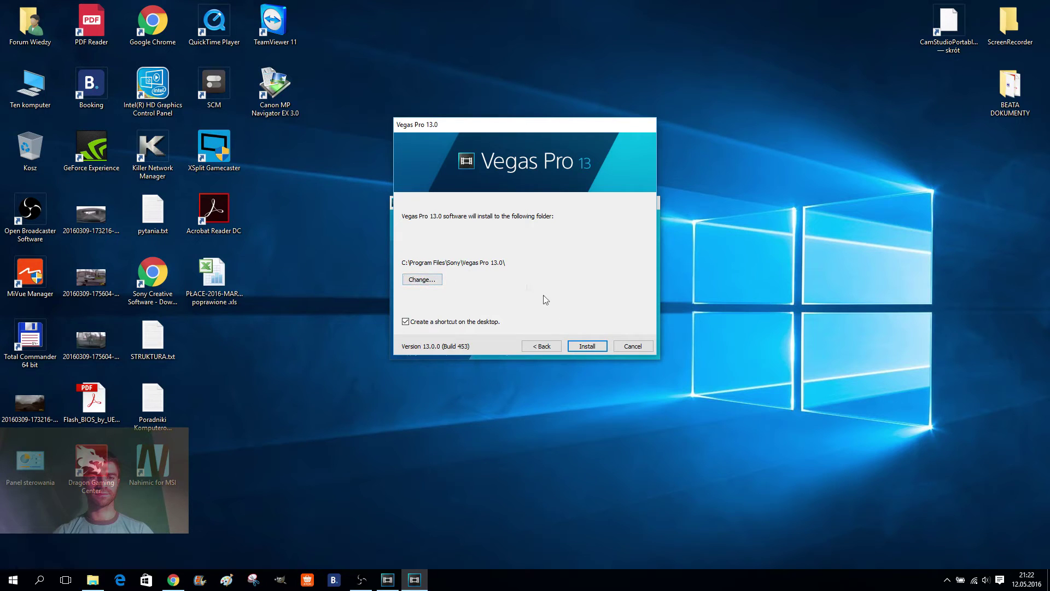
pyautogui.click(586, 346)
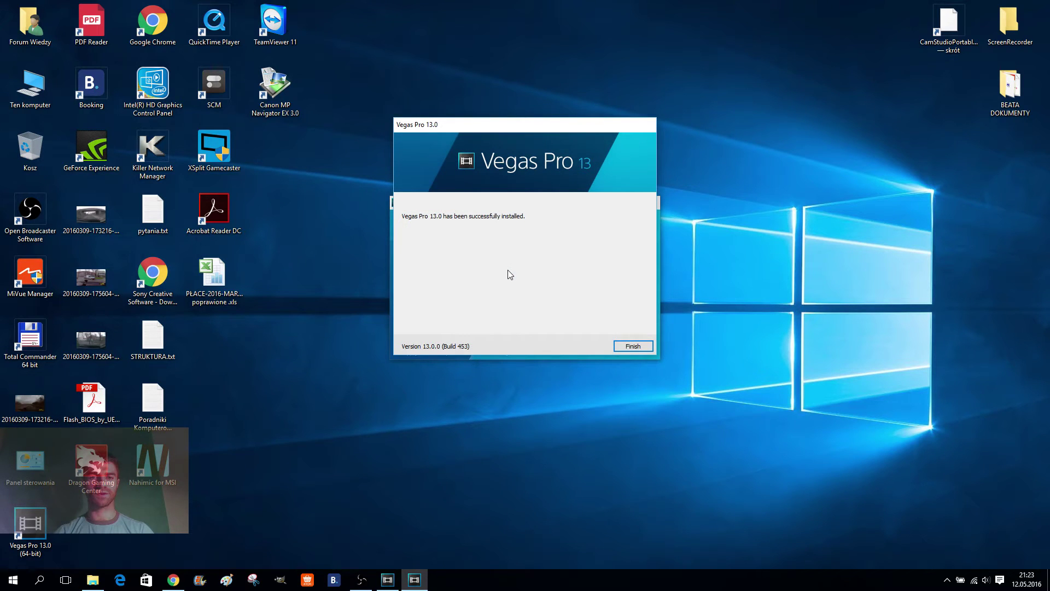
pyautogui.click(634, 347)
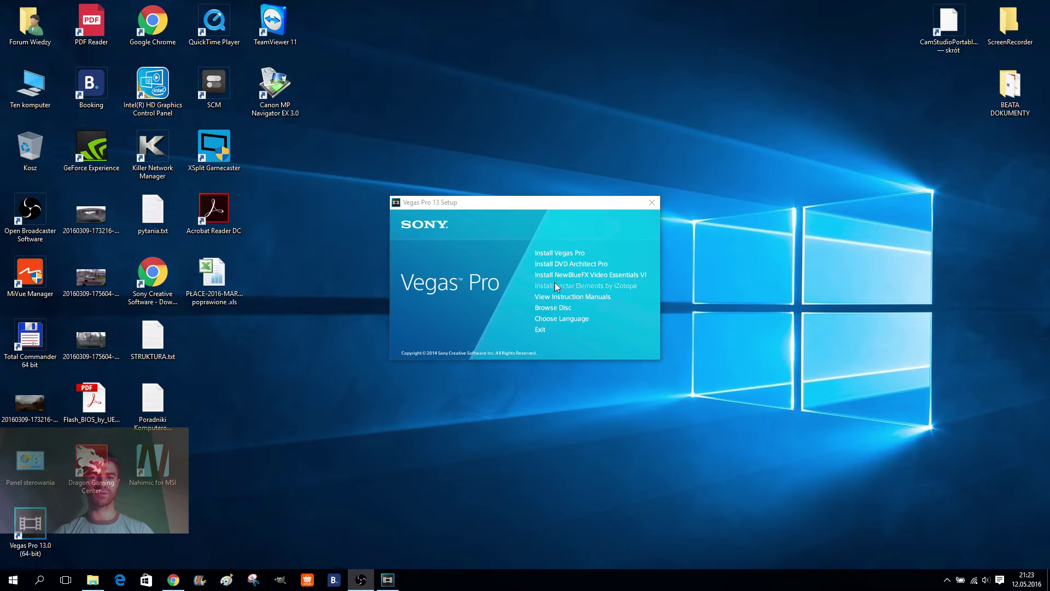
pyautogui.click(541, 330)
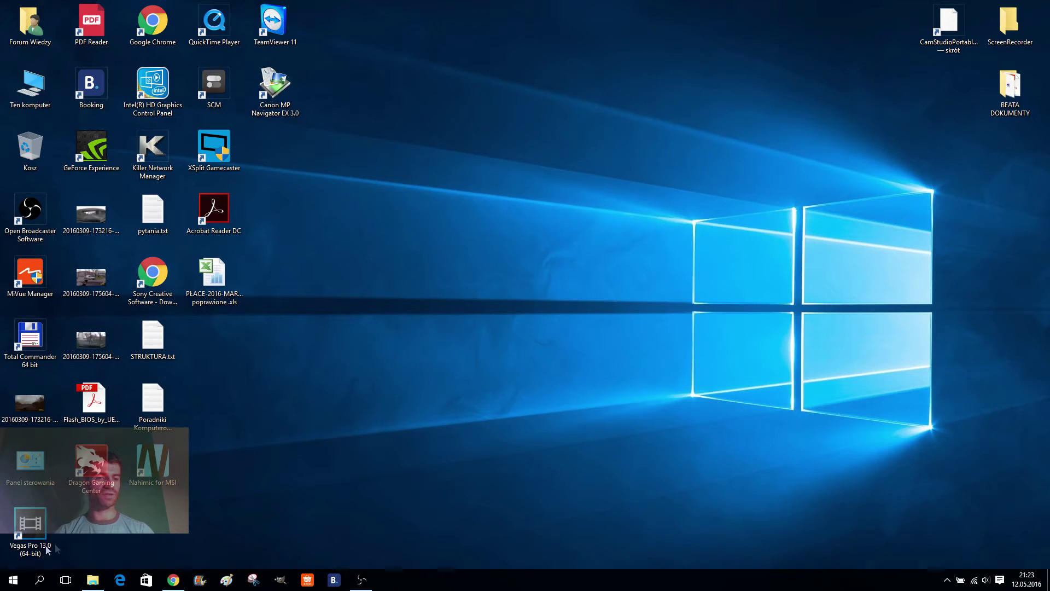
# Place the Vegas Pro 13.0 shortcut in an empty desktop area, launch the program and continue with online registration.
pyautogui.moveTo(16, 528); pyautogui.dragTo(499, 219)
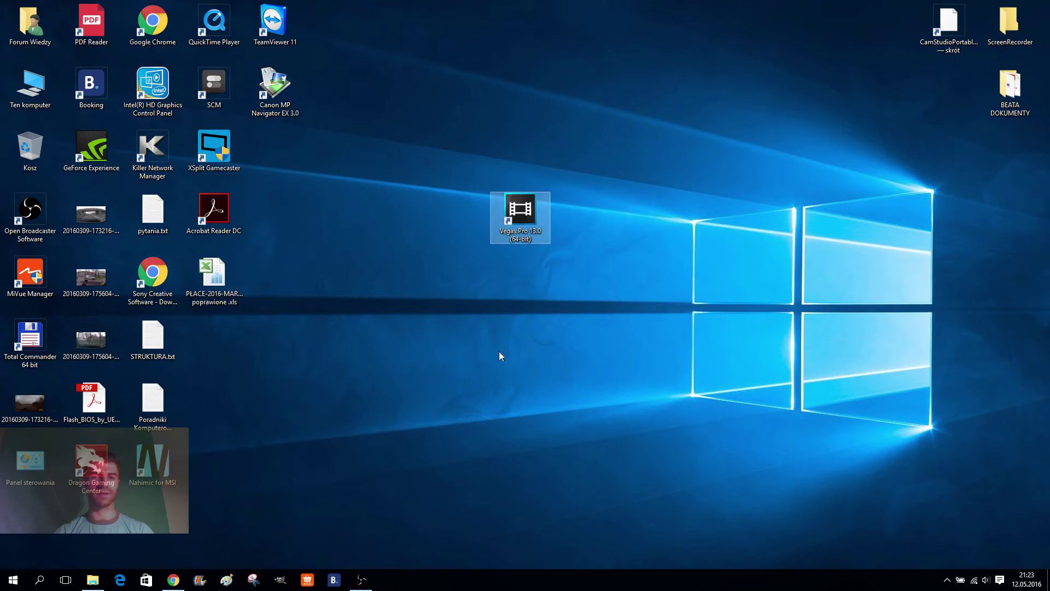
pyautogui.doubleClick(525, 213)
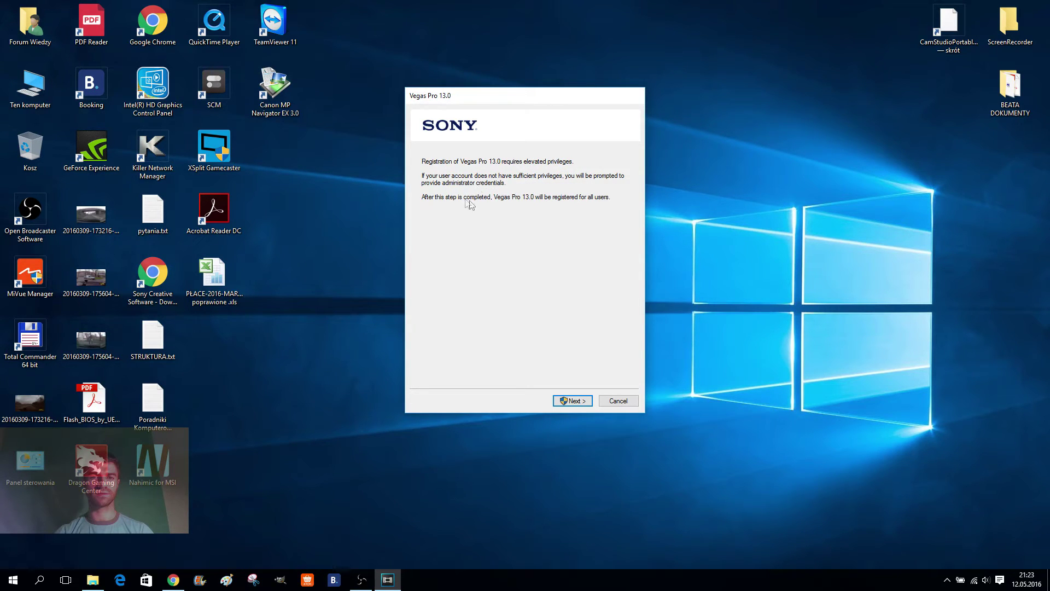
pyautogui.click(571, 402)
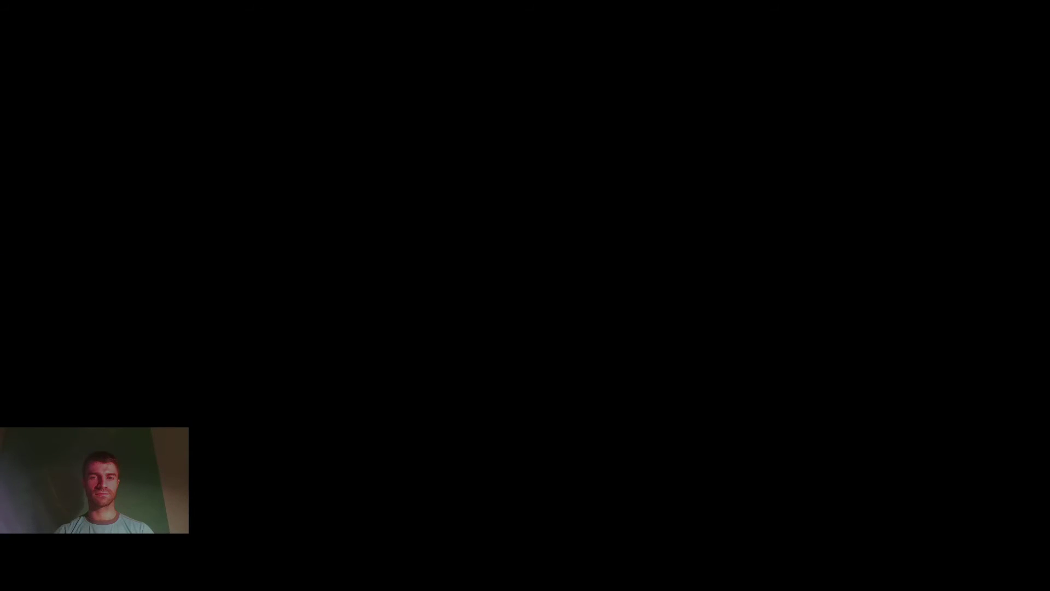
pyautogui.click(536, 391)
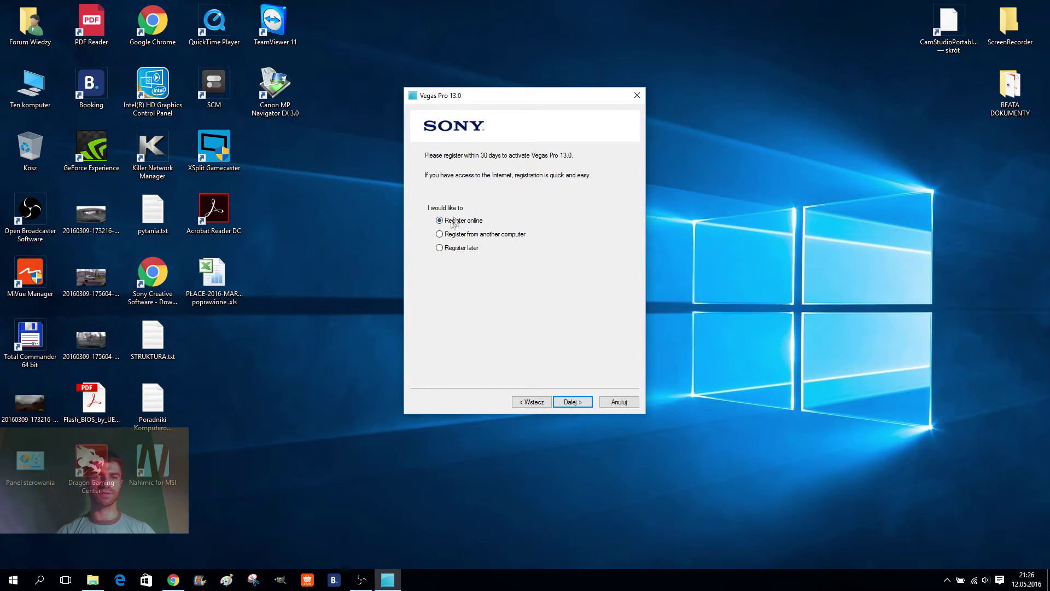
pyautogui.click(572, 402)
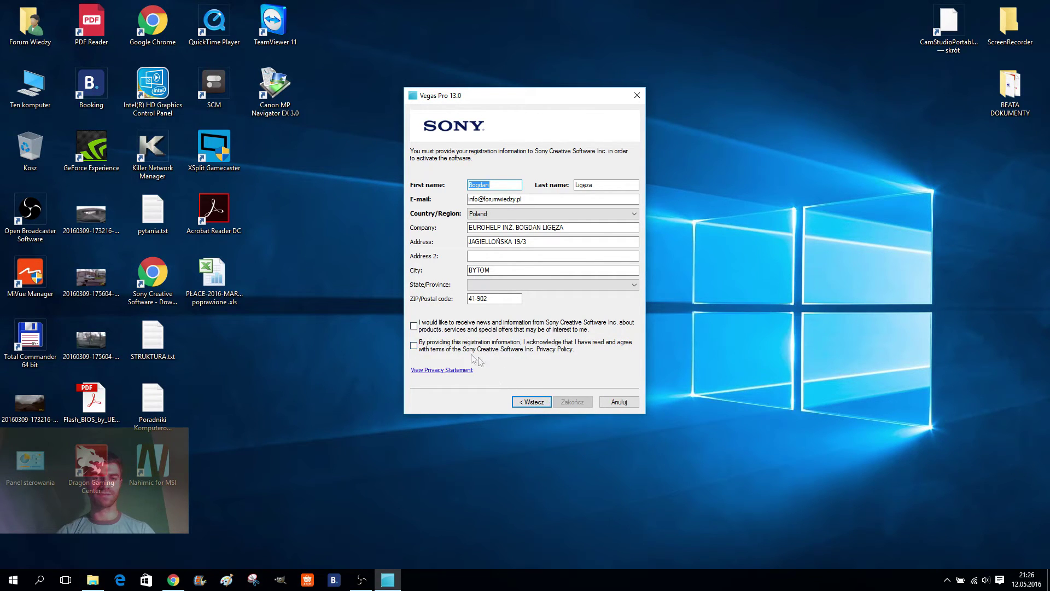
# Accept the privacy policy terms, submit the Vegas Pro 13.0 registration and dismiss the project-loading warning at start-up.
pyautogui.click(414, 345)
pyautogui.click(414, 347)
pyautogui.click(414, 346)
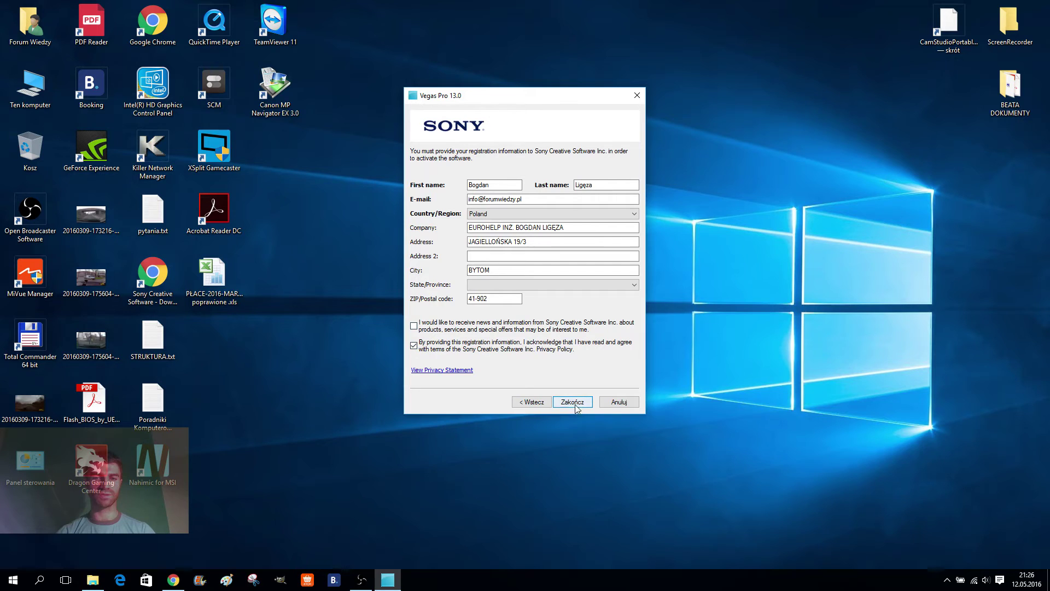
pyautogui.click(573, 404)
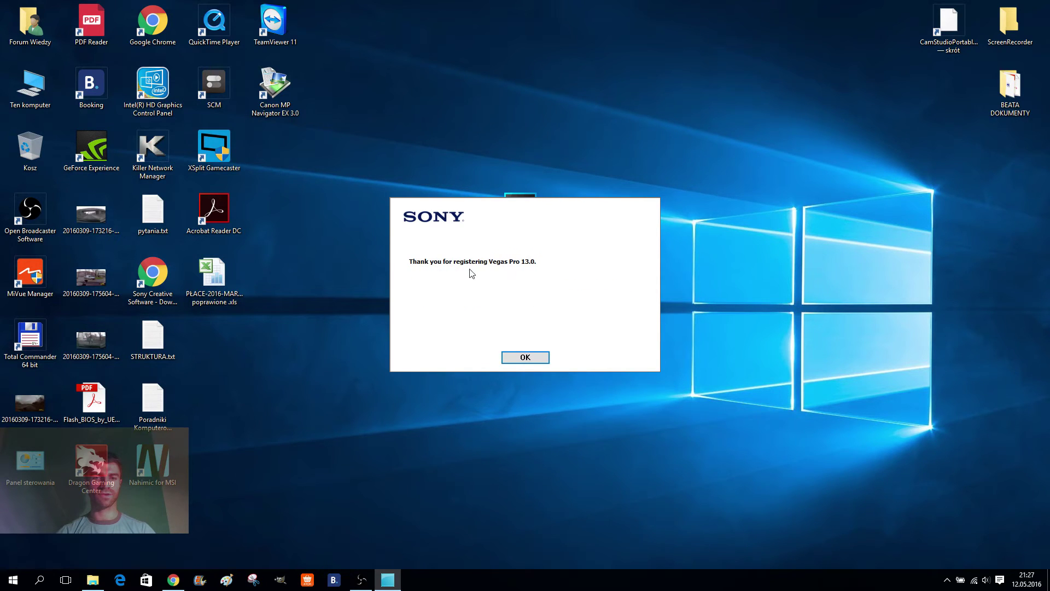
pyautogui.click(527, 359)
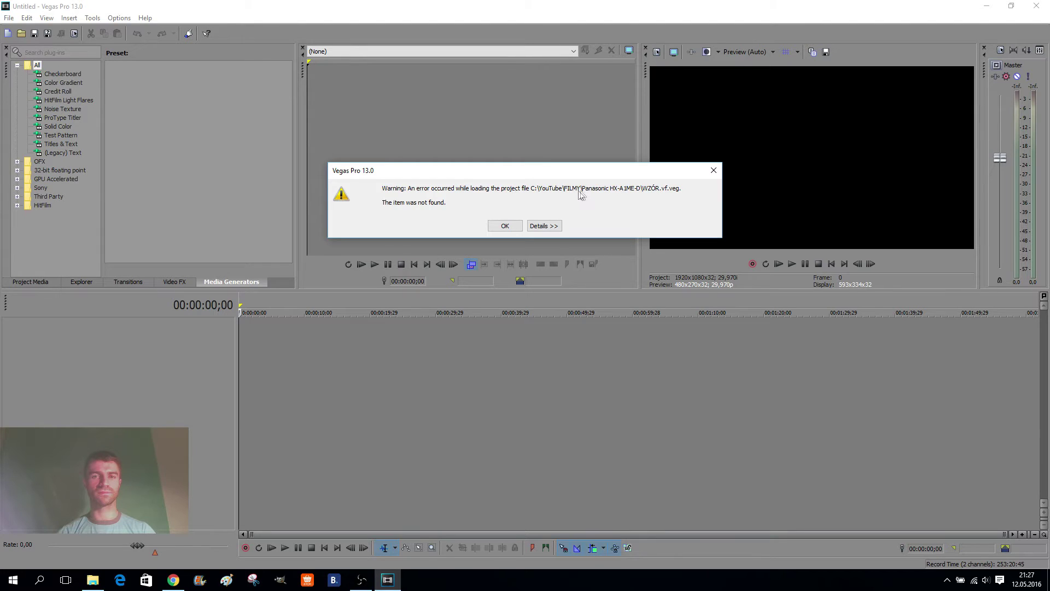
pyautogui.click(505, 226)
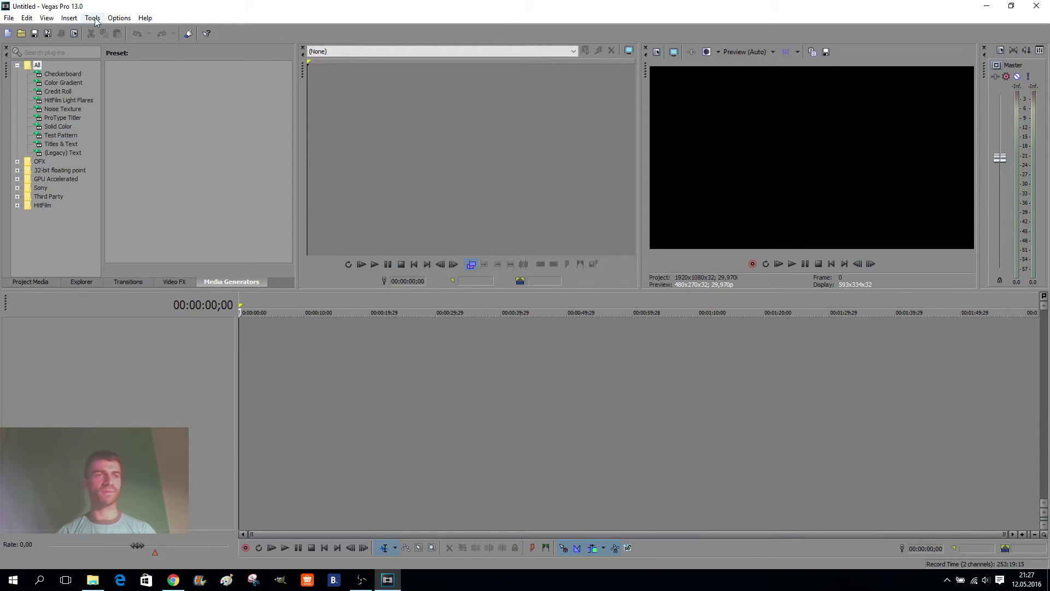
# Look through the Vegas Pro menus and the Transitions, Explorer and Project Media views, and close the program.
pyautogui.click(11, 19)
pyautogui.moveTo(42, 22)
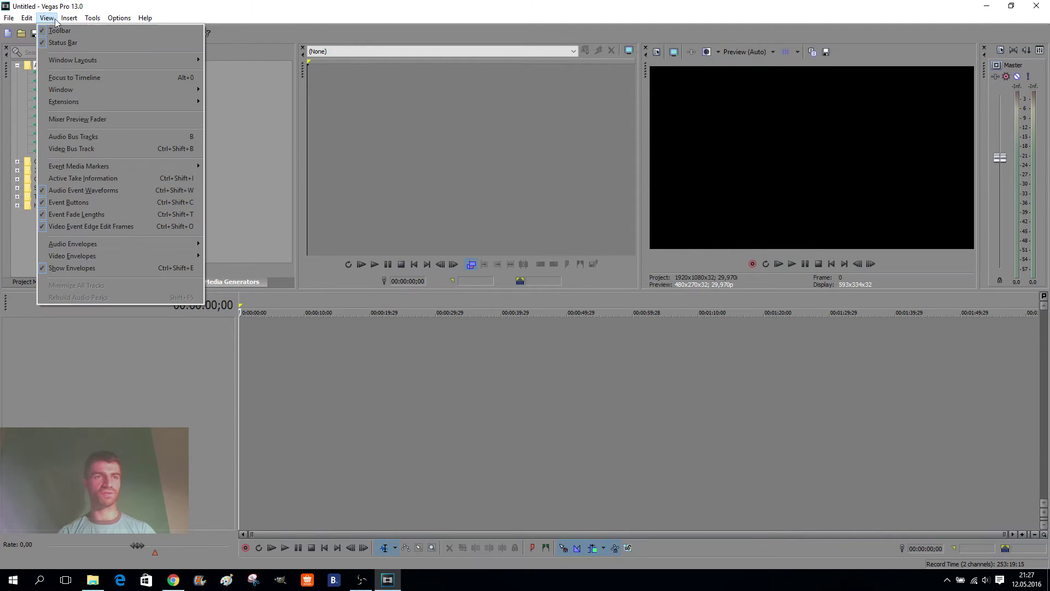
pyautogui.moveTo(119, 21)
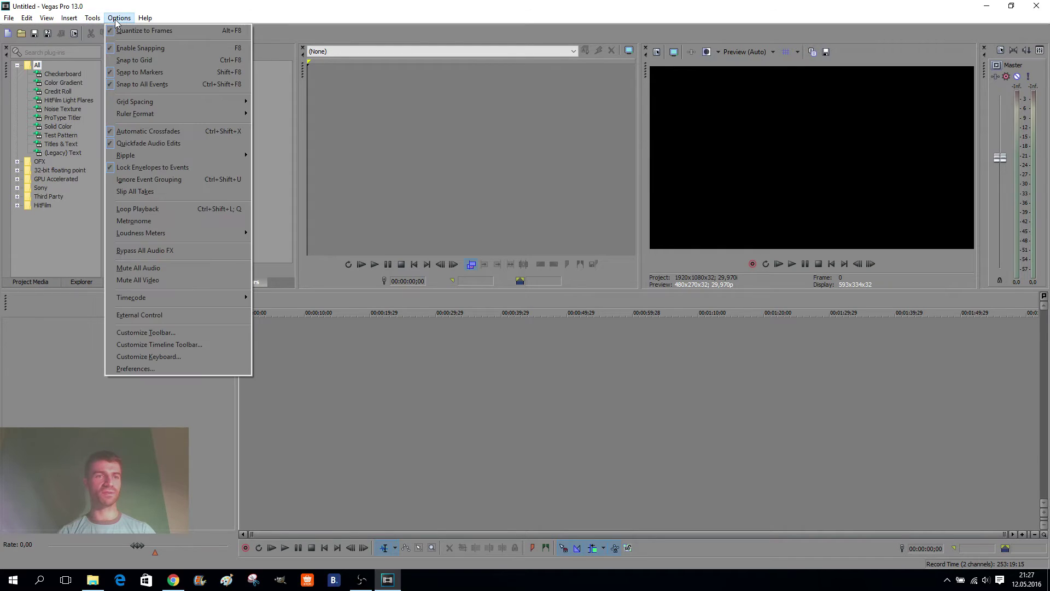
pyautogui.click(241, 6)
pyautogui.click(136, 282)
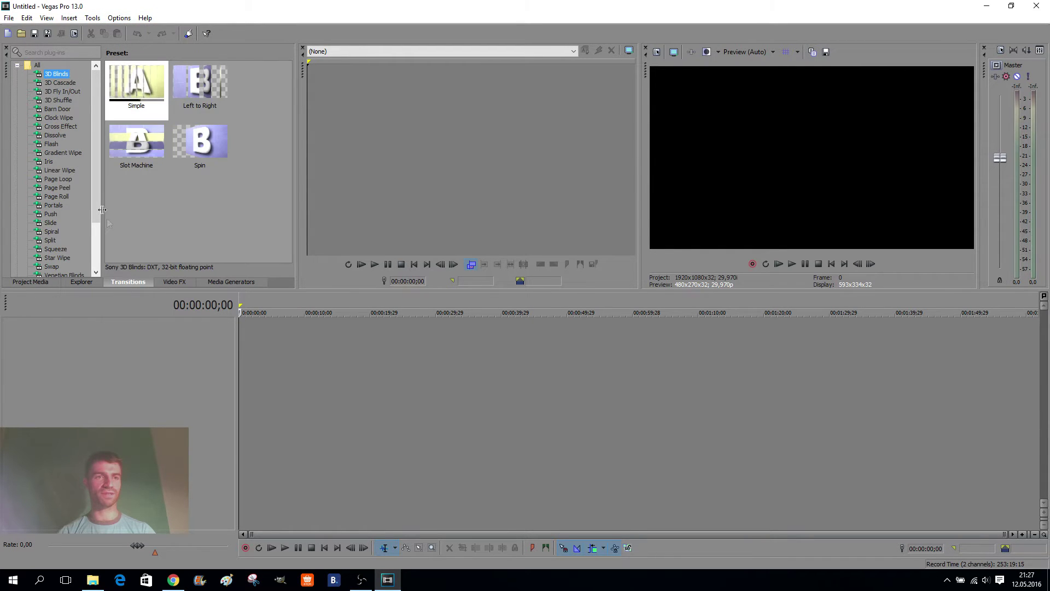
pyautogui.click(88, 283)
pyautogui.click(37, 284)
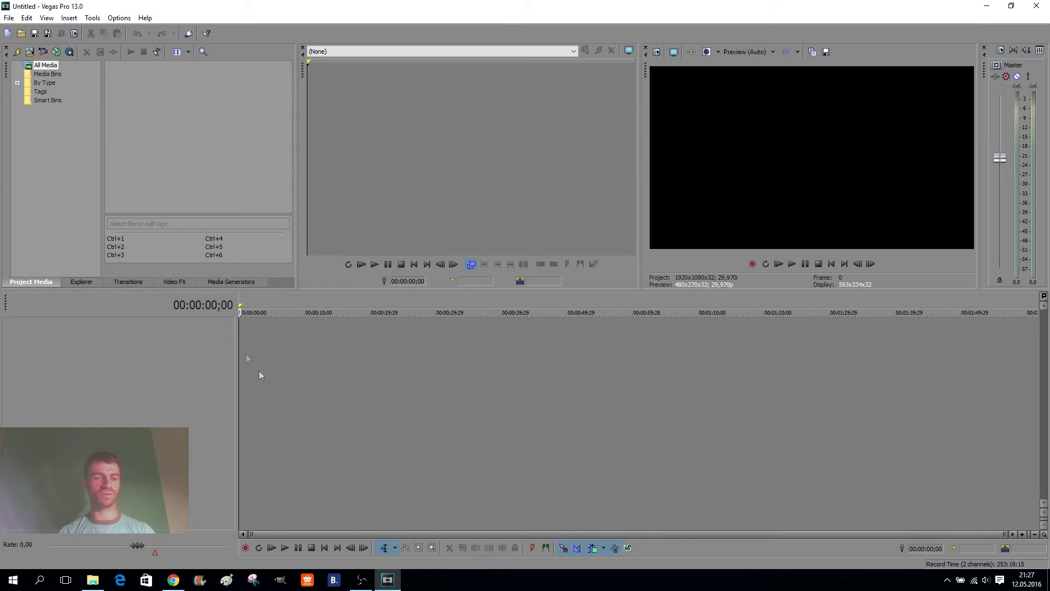
pyautogui.click(1038, 7)
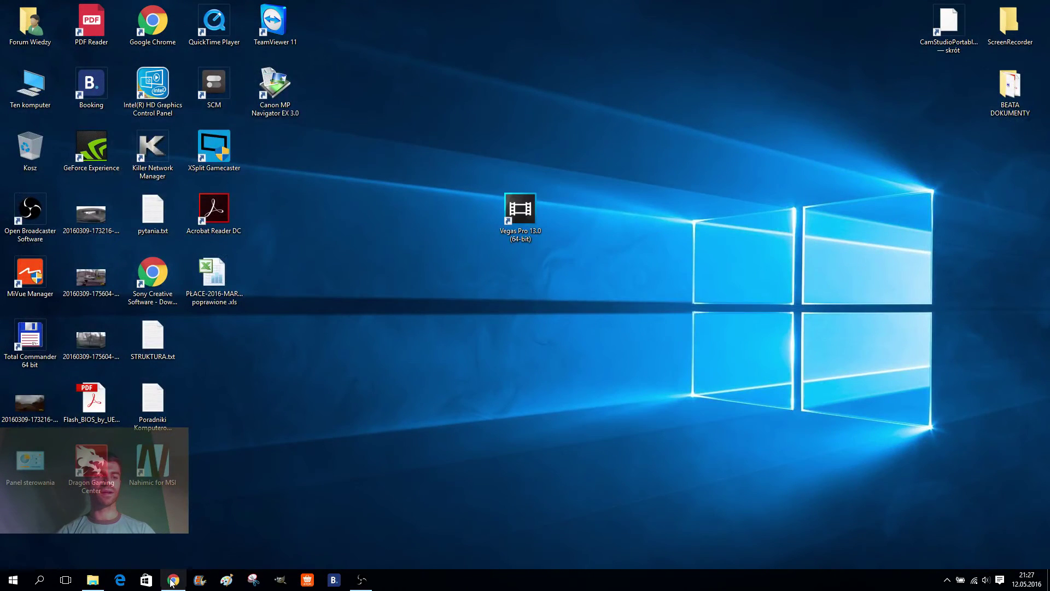
# Switch to Chrome and view the top of the ForumWiedzy post about setting the Polish language in Sony Vegas Pro 13.
pyautogui.click(173, 580)
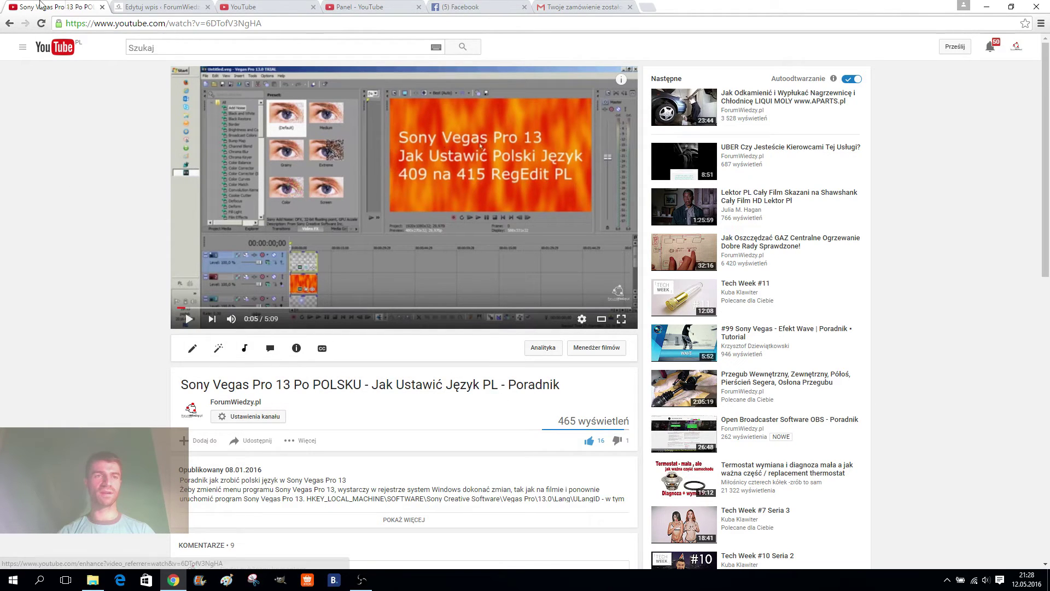
pyautogui.click(143, 5)
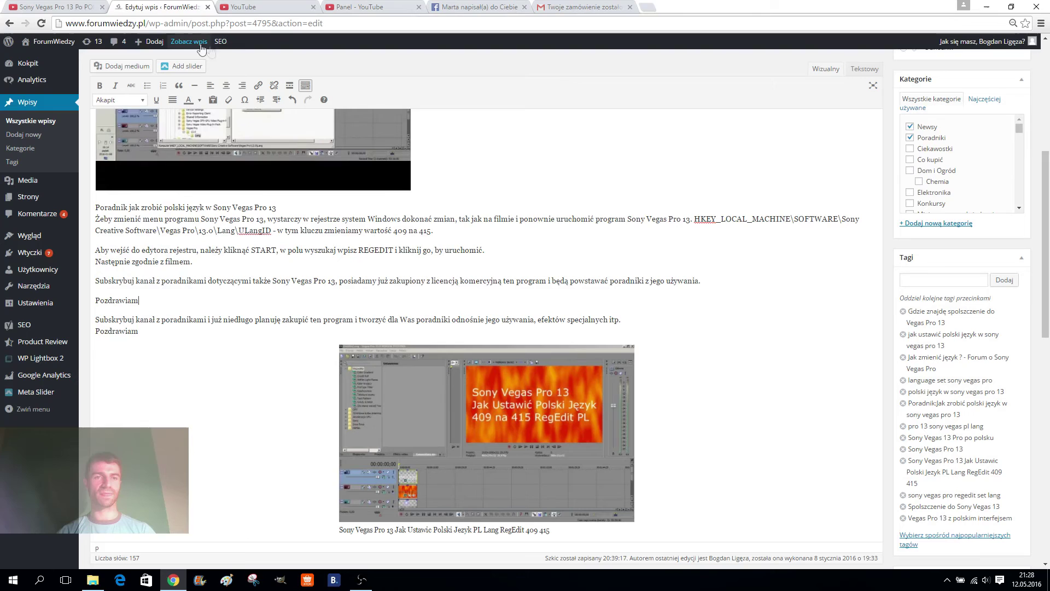
pyautogui.moveTo(50, 43)
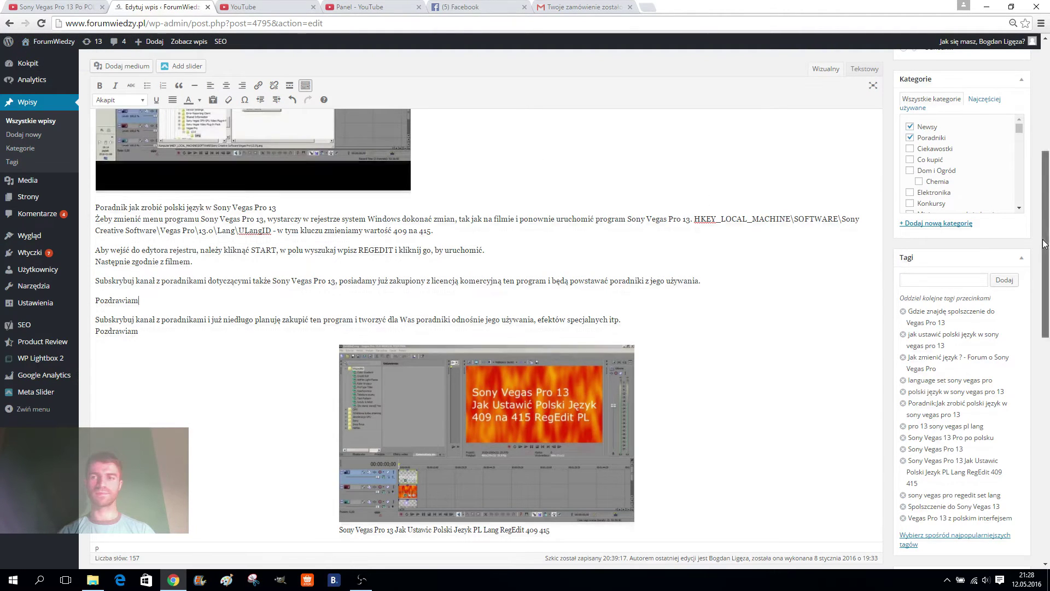
pyautogui.scroll(6, 1046, 246)
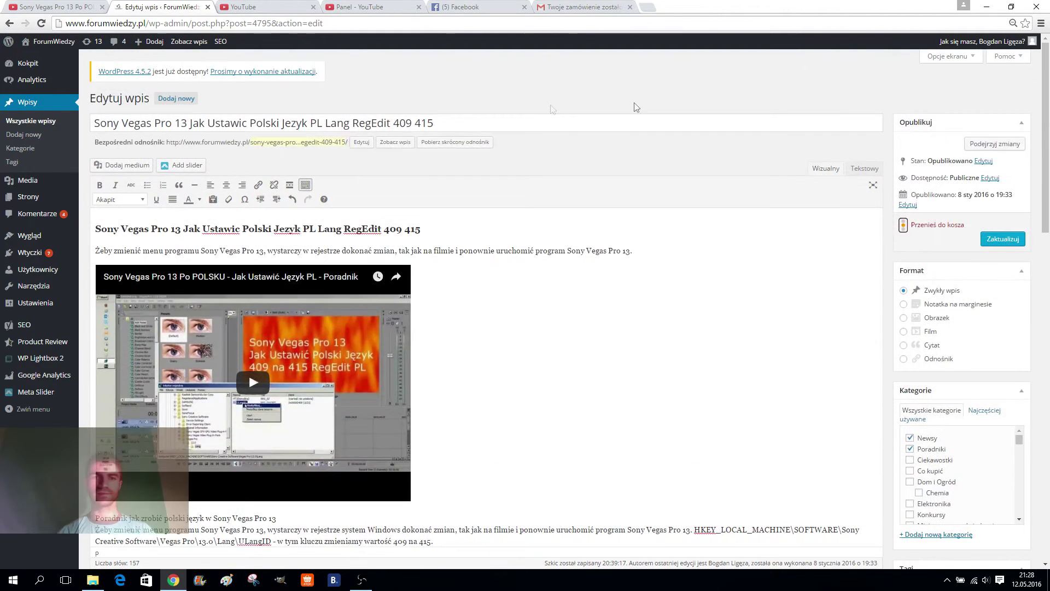
# Open the ForumWiedzy home page from the post editor, discarding unsaved changes.
pyautogui.click(268, 141)
pyautogui.tripleClick(268, 141)
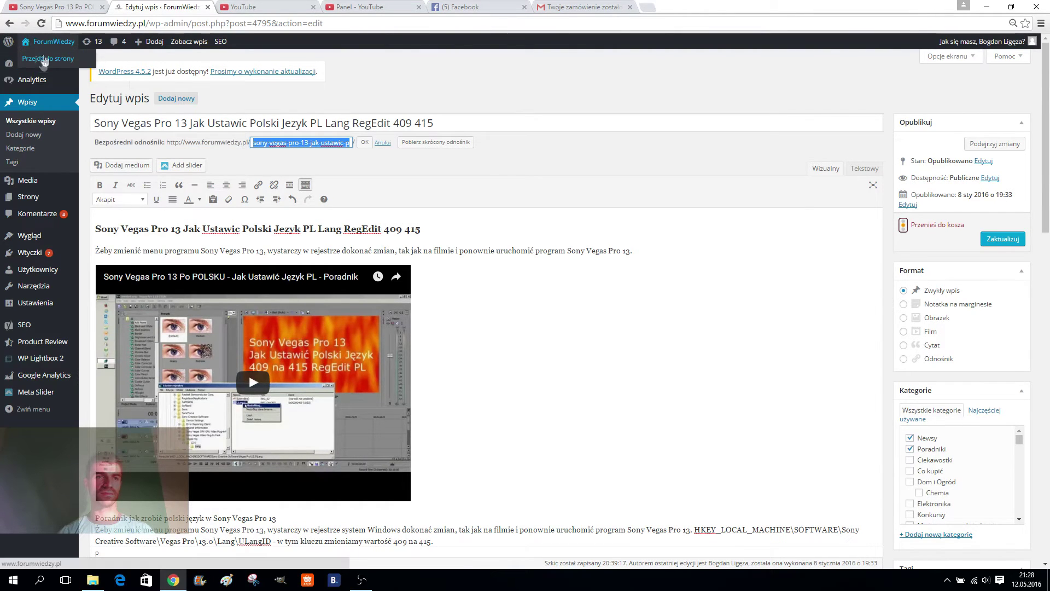
pyautogui.click(43, 58)
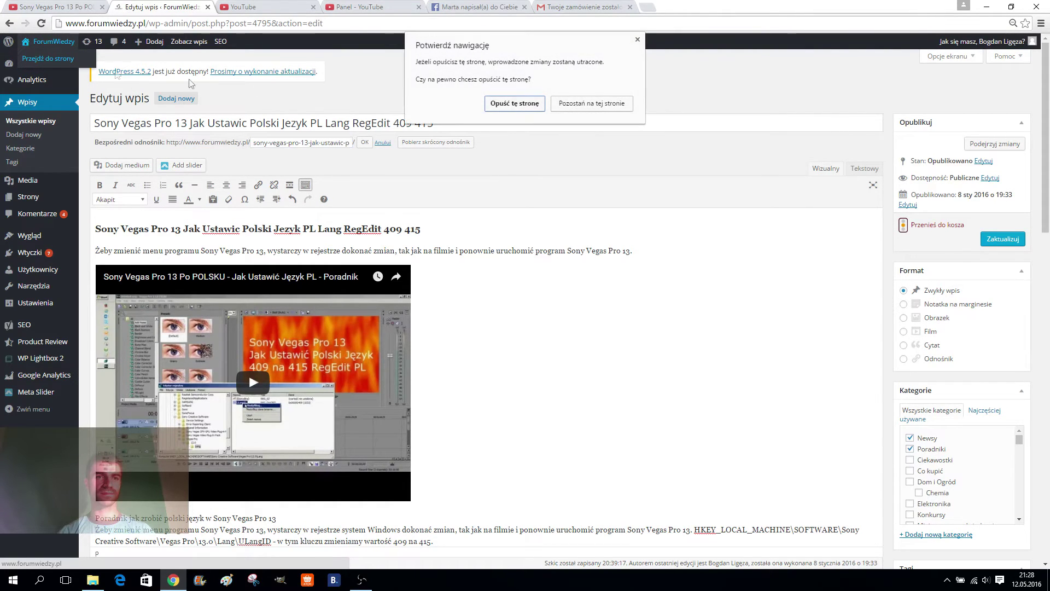
pyautogui.click(514, 103)
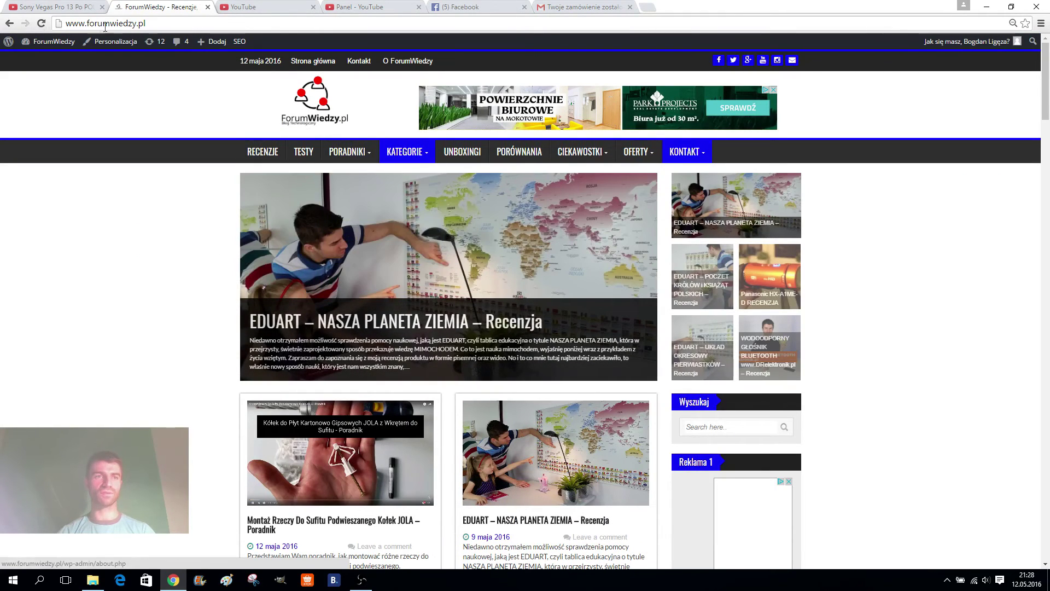
# Search ForumWiedzy for "SONY VEGAS PL" and open the post "Sony Vegas Pro 13 Jak Ustawic Polski Jezyk PL Lang RegEdit 409 415".
pyautogui.click(736, 422)
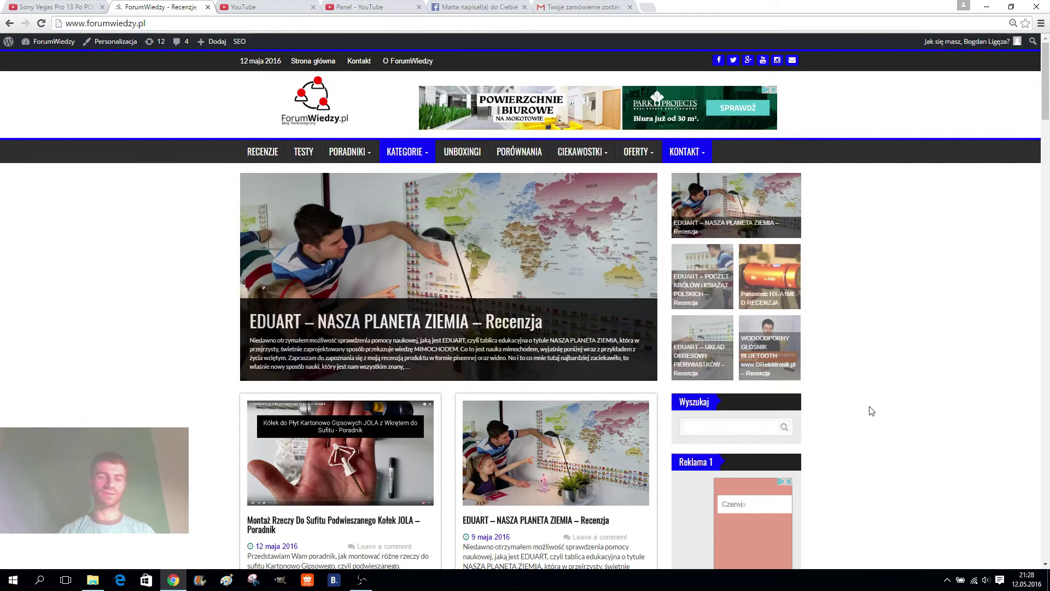
pyautogui.write('SONY')
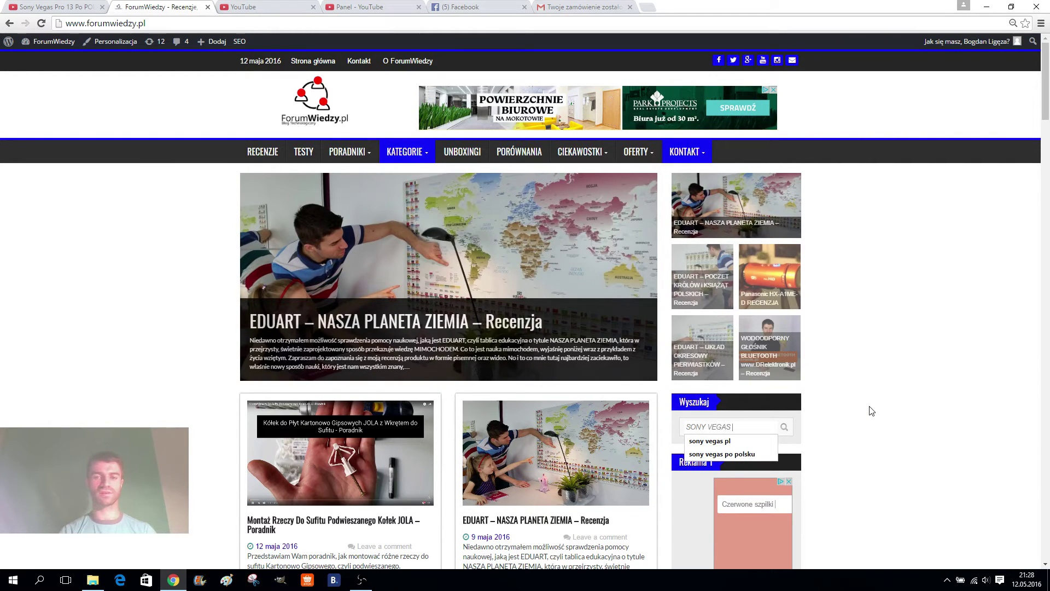
pyautogui.write(' VEGAS ')
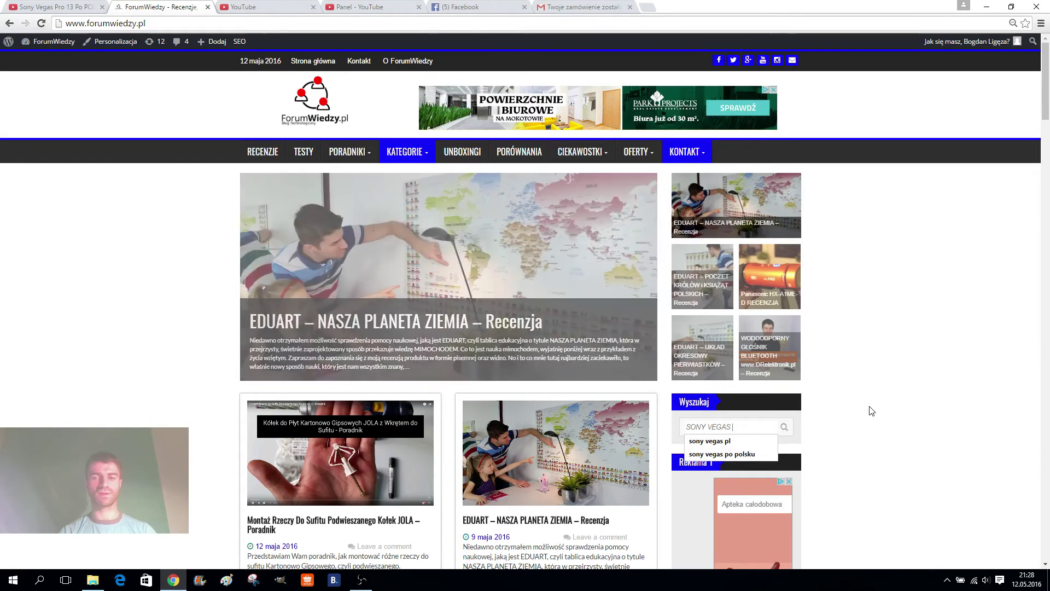
pyautogui.write('PL')
pyautogui.press('Return')
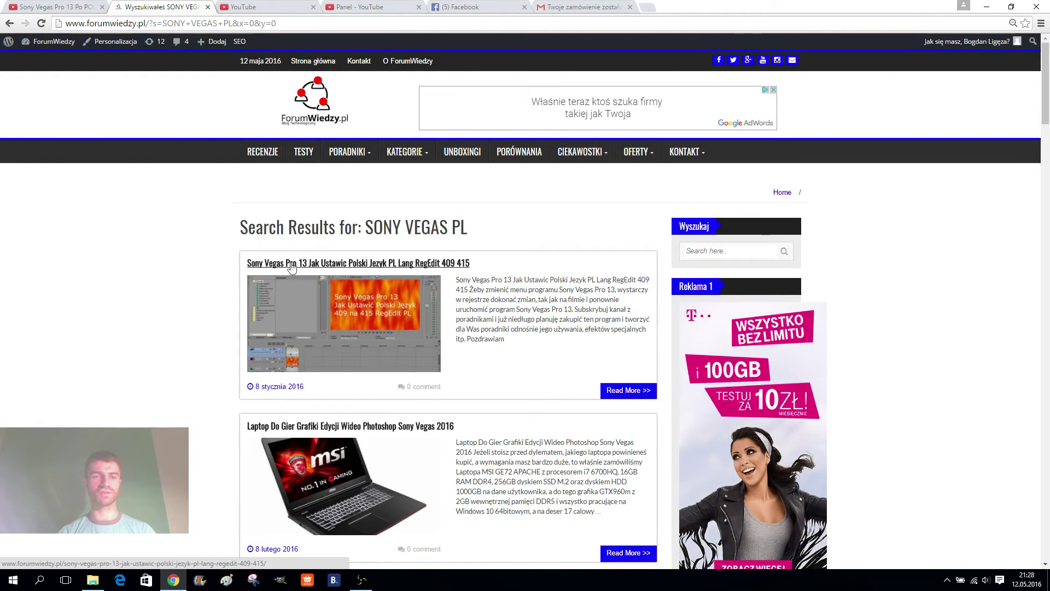
pyautogui.click(314, 268)
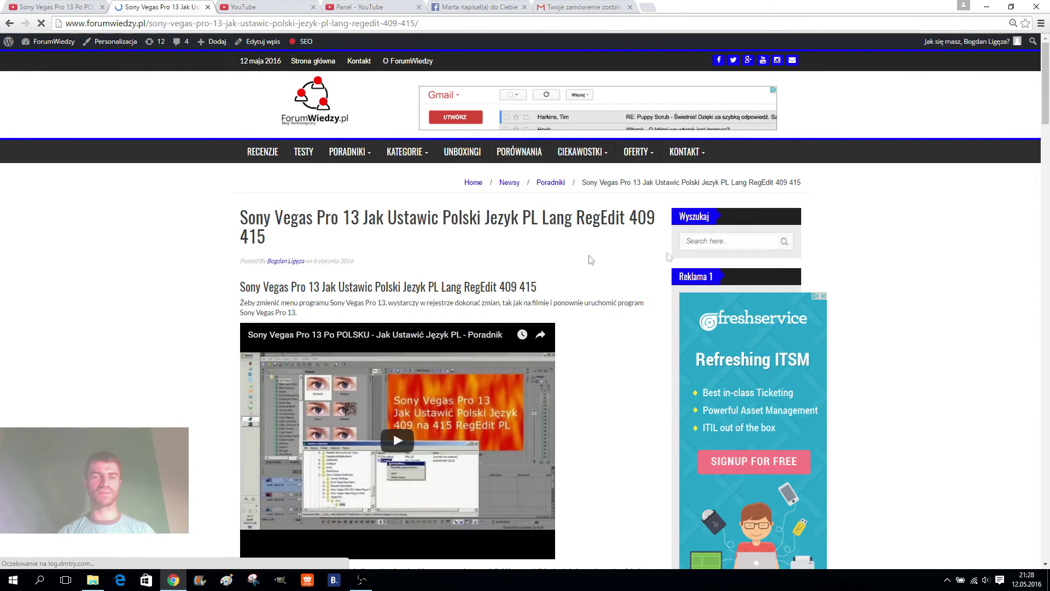
# Look through the published Polish-language post and open it for editing in WordPress.
pyautogui.scroll(-3, 335, 249)
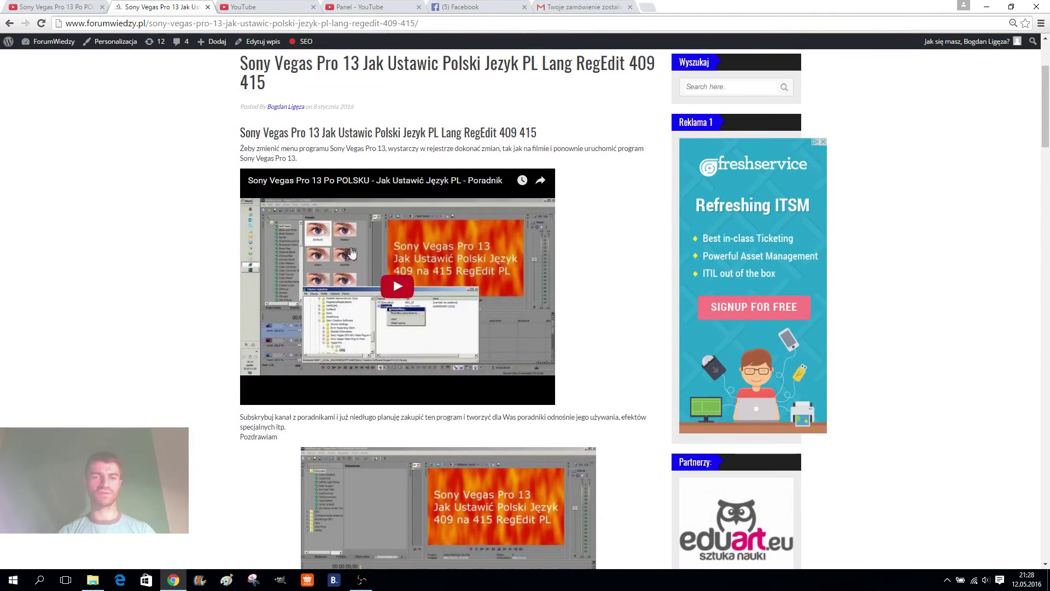
pyautogui.scroll(-5, 587, 144)
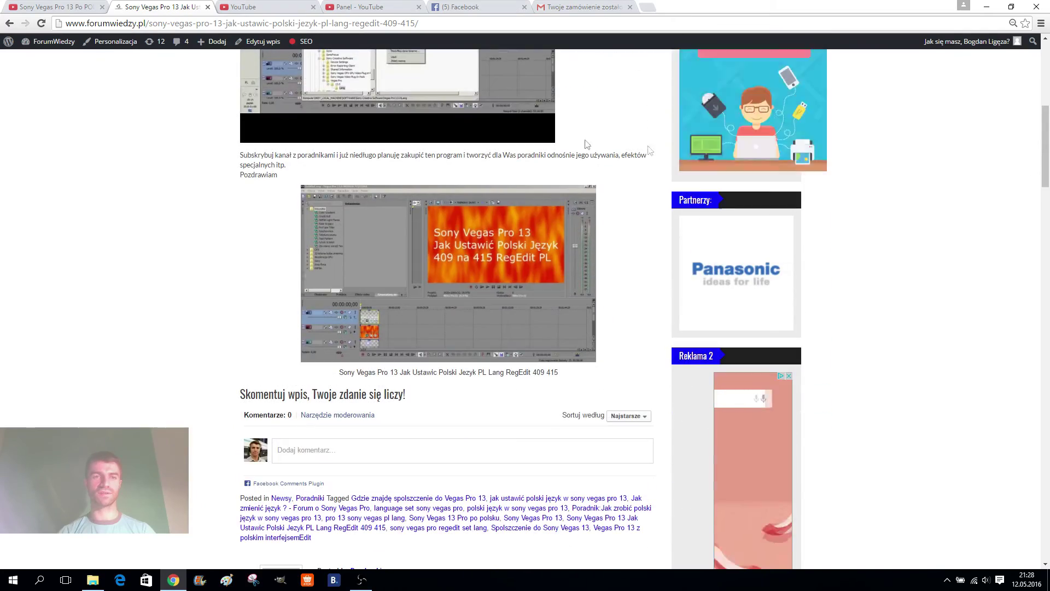
pyautogui.moveTo(1045, 164); pyautogui.dragTo(1043, 122)
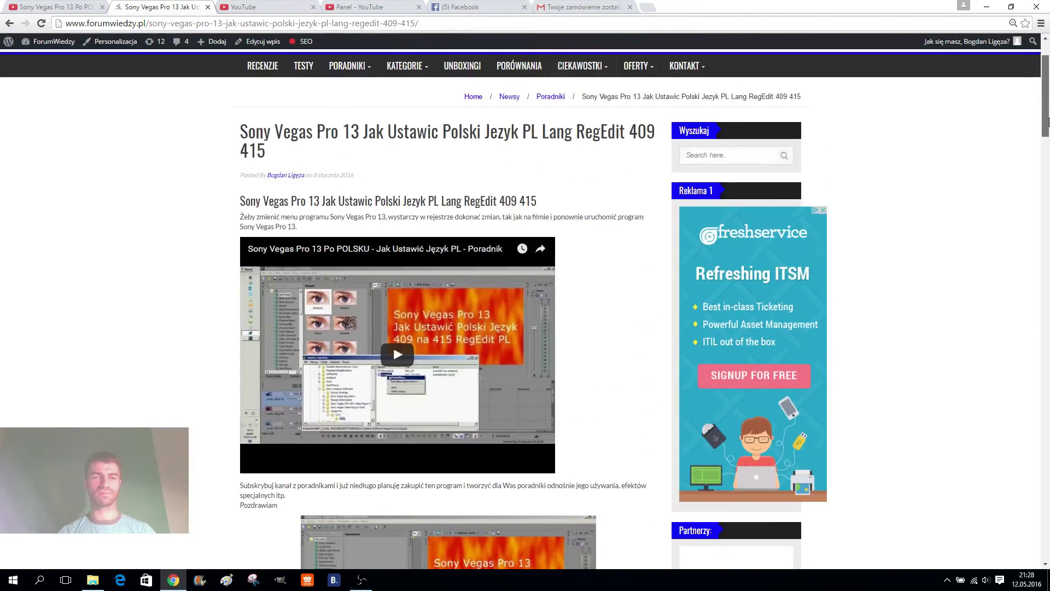
pyautogui.click(263, 47)
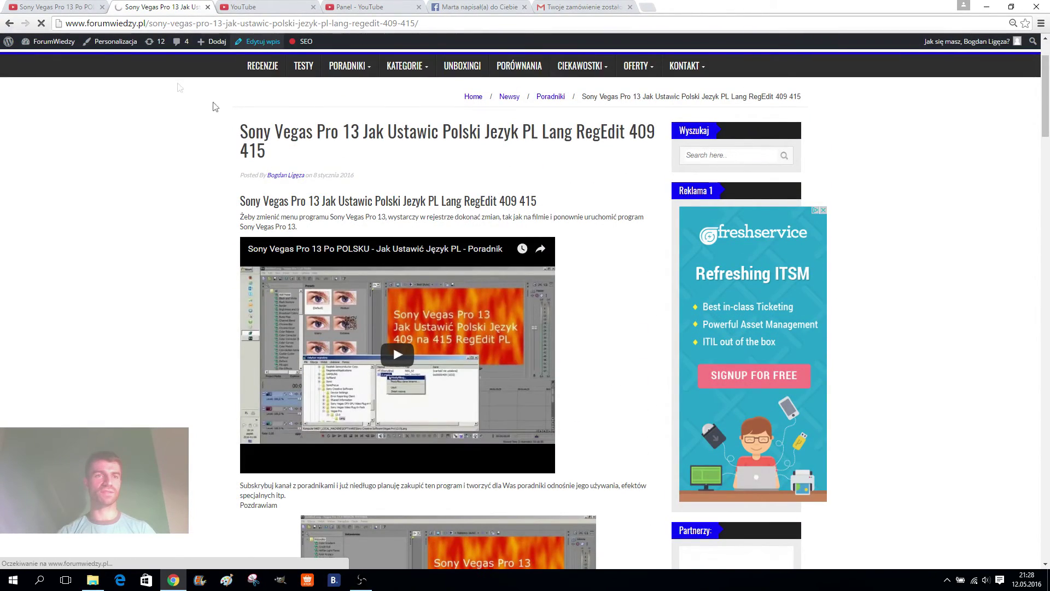
# Open the YouTube guide's description for editing and copy its text from "Poradnik jak zrobić polski język" through "Pozdrawiam".
pyautogui.click(17, 6)
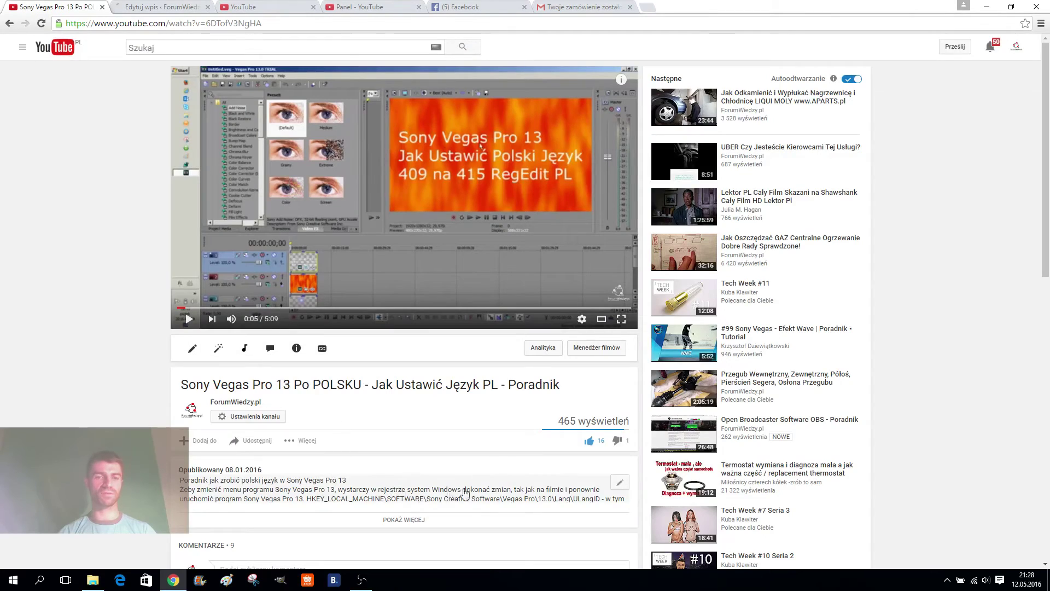
pyautogui.click(346, 496)
pyautogui.hotkey('ctrl', 'a')
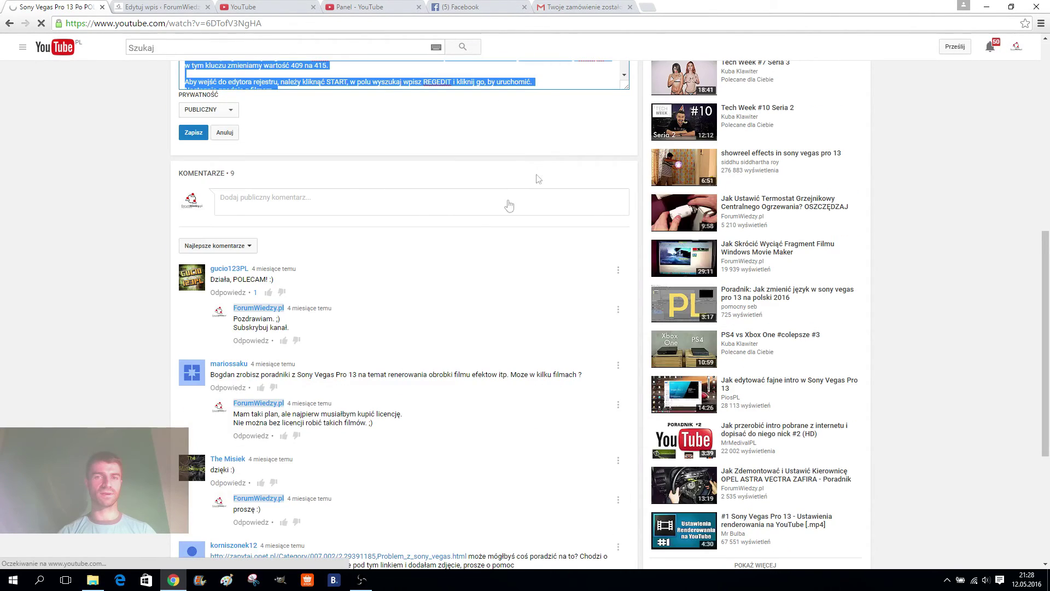
pyautogui.scroll(3, 602, 247)
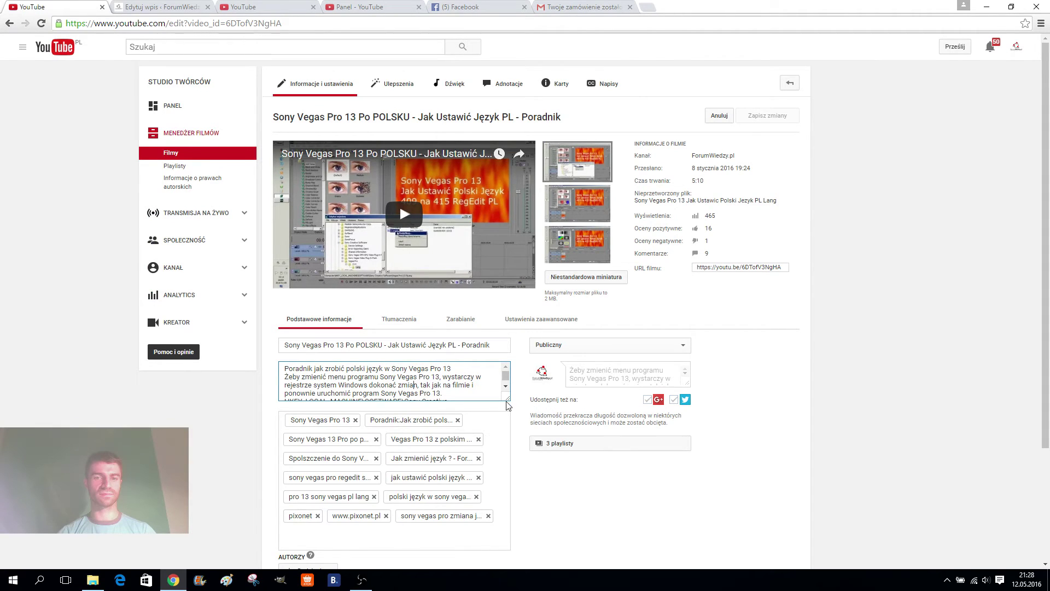
pyautogui.moveTo(507, 406); pyautogui.dragTo(507, 545)
pyautogui.click(449, 504)
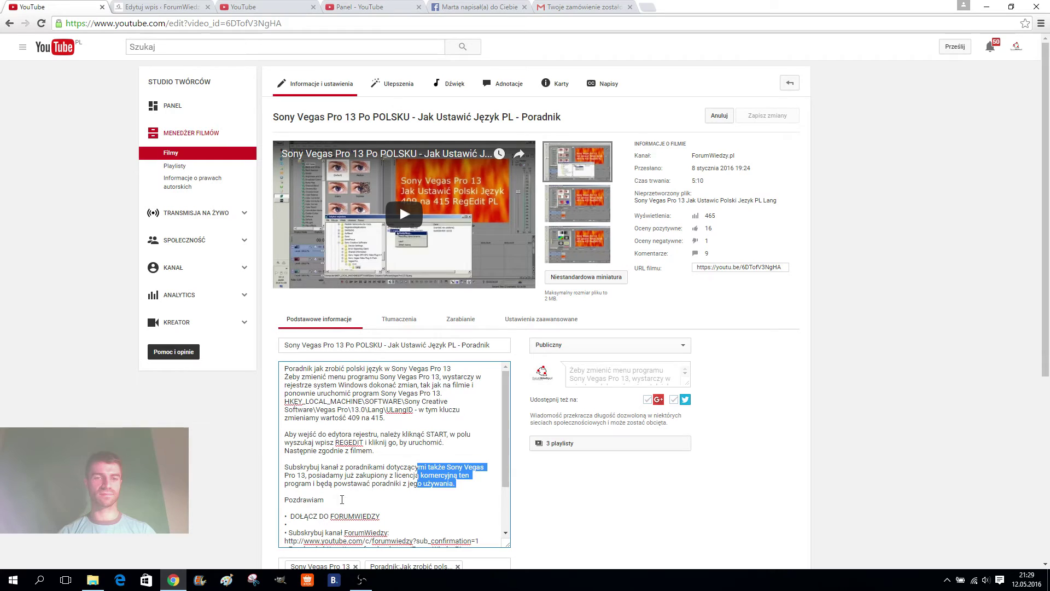
pyautogui.moveTo(330, 500); pyautogui.dragTo(244, 337)
pyautogui.hotkey('ctrl', 'c')
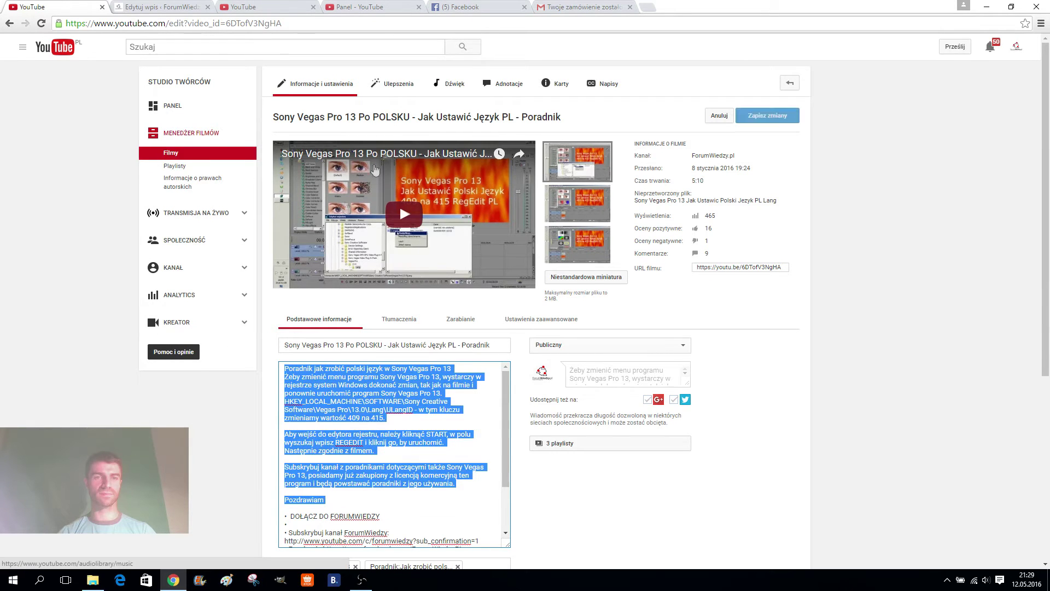
# Paste the copied description below the embedded video in the ForumWiedzy post and update the post.
pyautogui.click(174, 6)
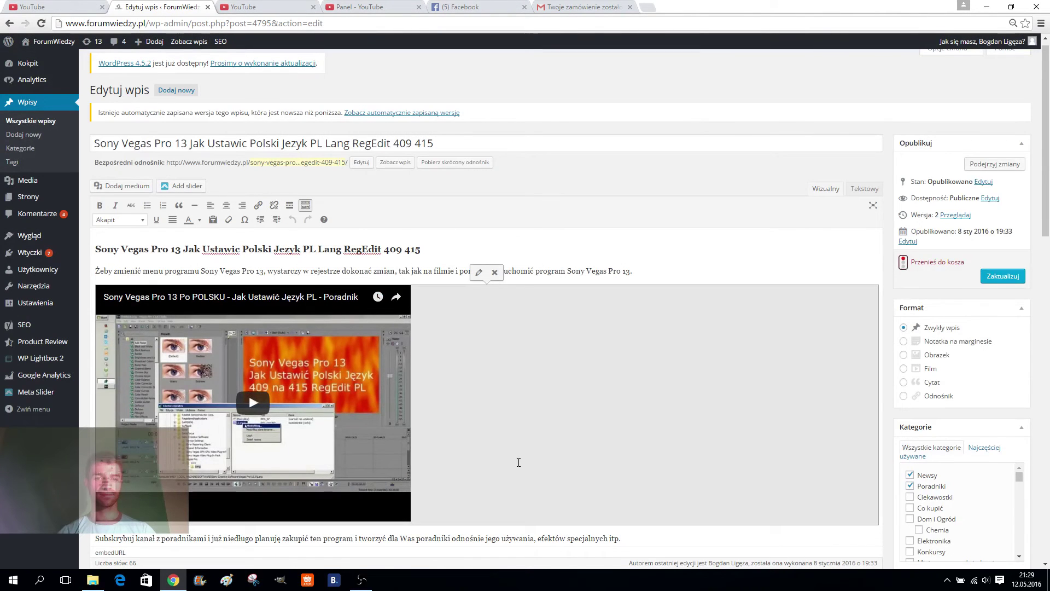
pyautogui.hotkey('ctrl', 'v')
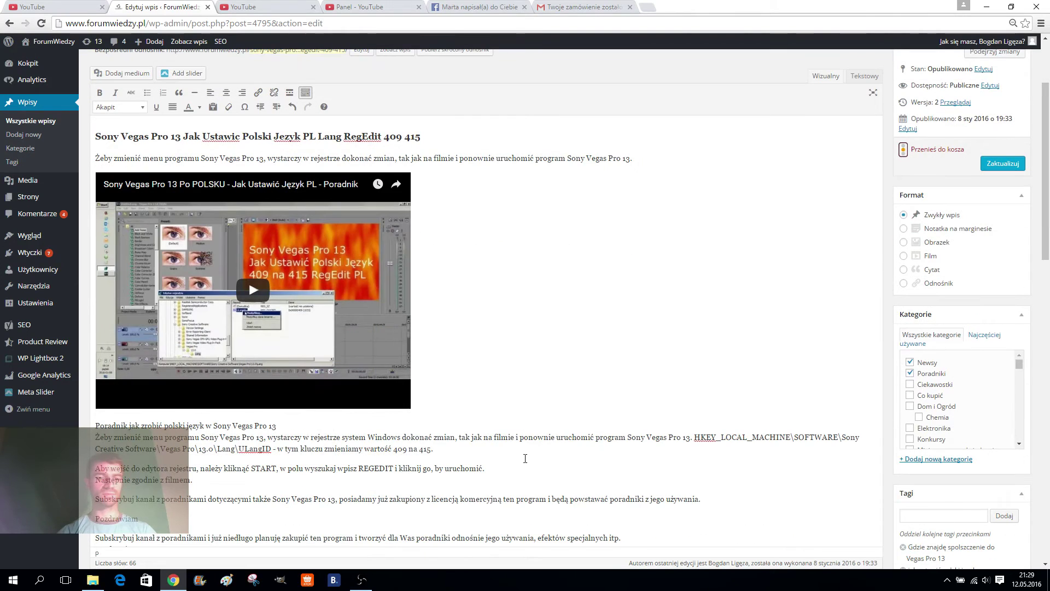
pyautogui.click(1002, 163)
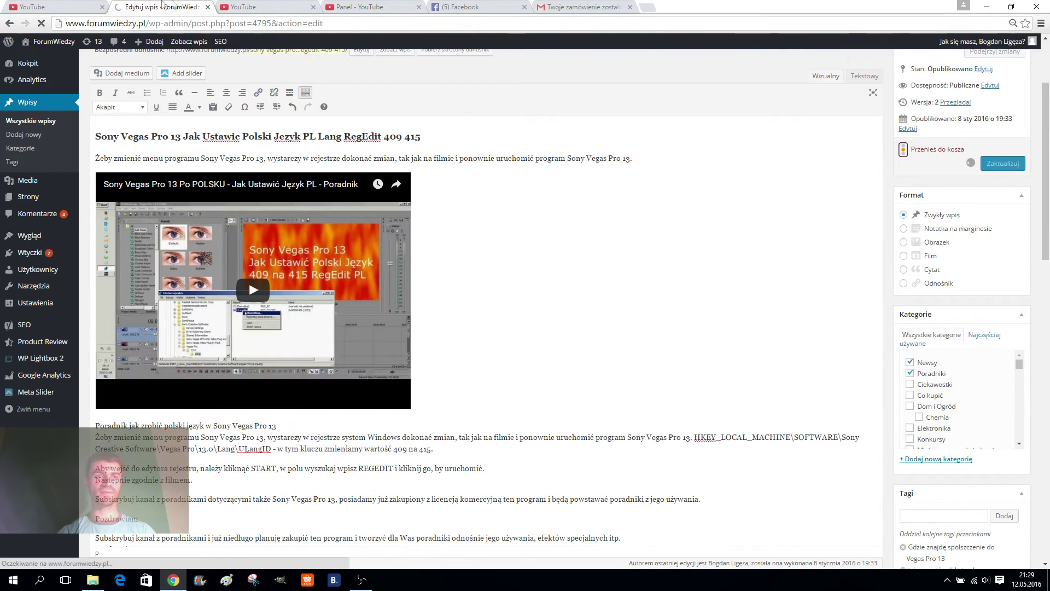
# Close the browser tab with the YouTube video settings, discarding its unsaved changes.
pyautogui.click(91, 6)
pyautogui.click(101, 7)
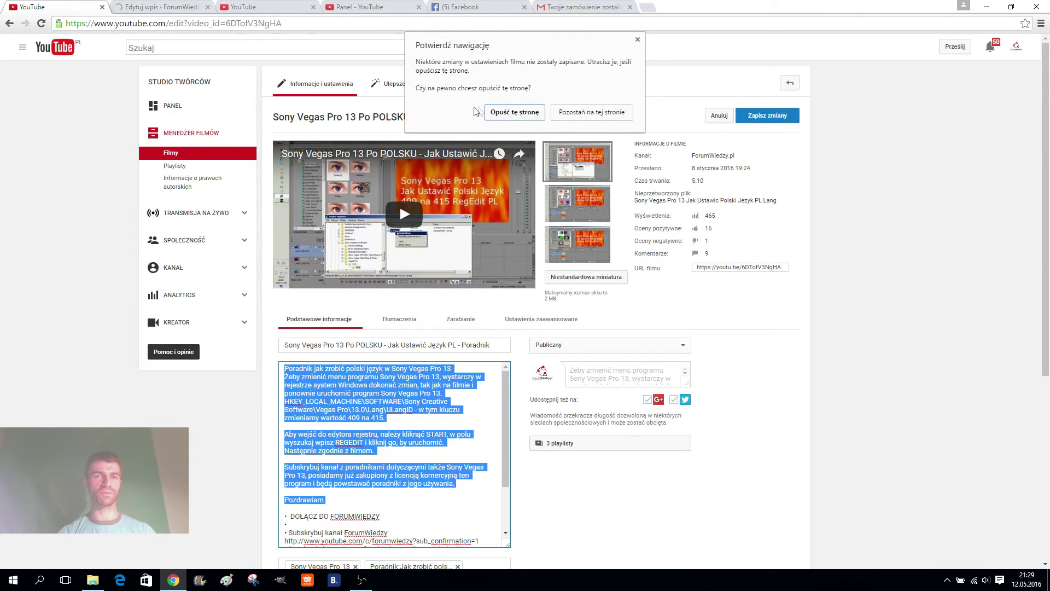
pyautogui.click(513, 113)
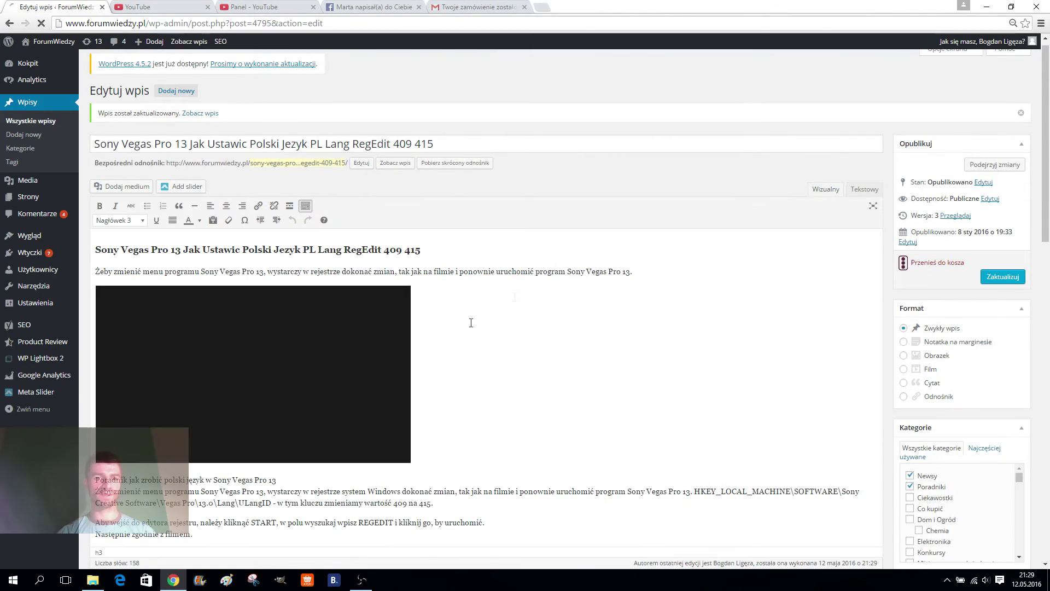
# Examine the post's instructions for the ULangID registry path and the value change from 409 to 415.
pyautogui.scroll(-2, 216, 397)
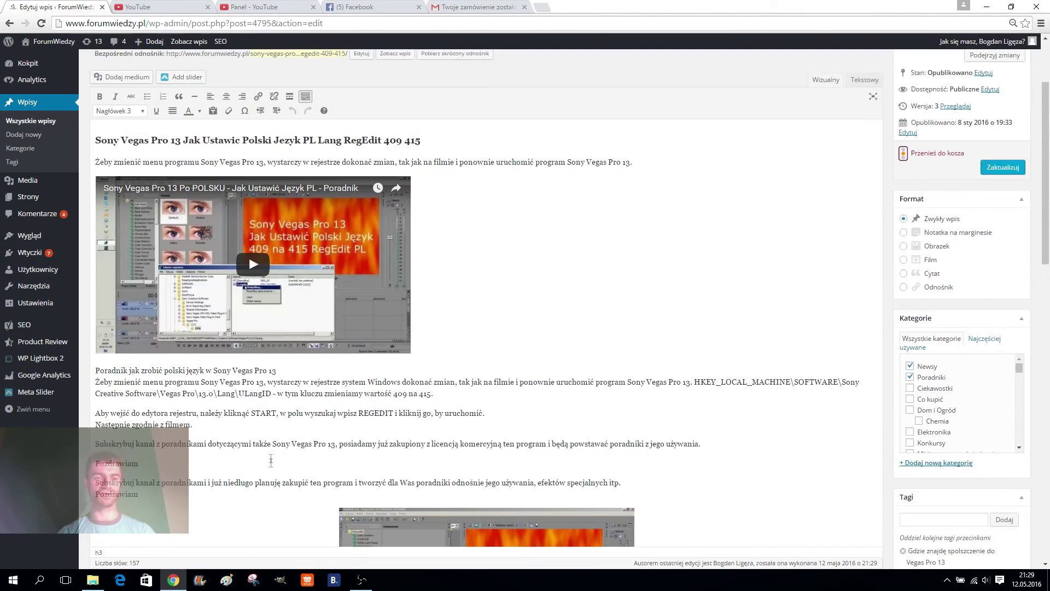
pyautogui.scroll(-1, 216, 397)
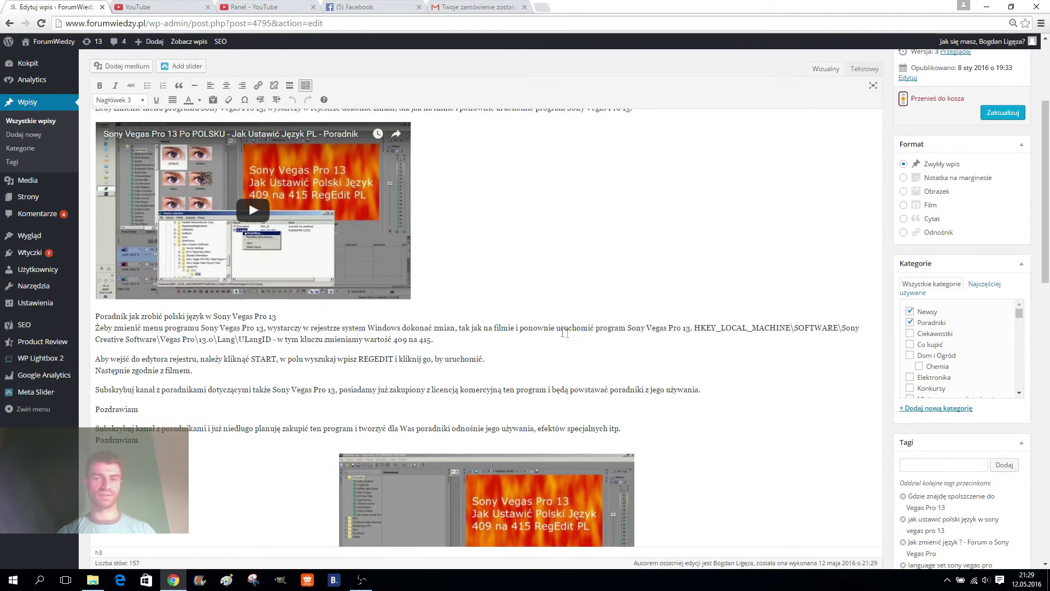
pyautogui.click(669, 330)
pyautogui.click(422, 329)
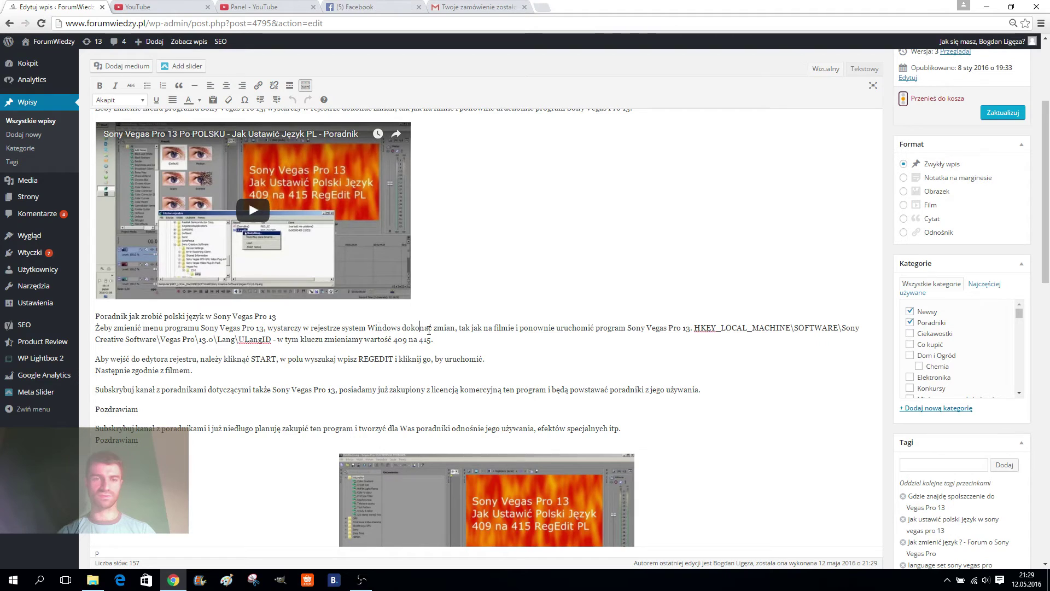
pyautogui.click(459, 329)
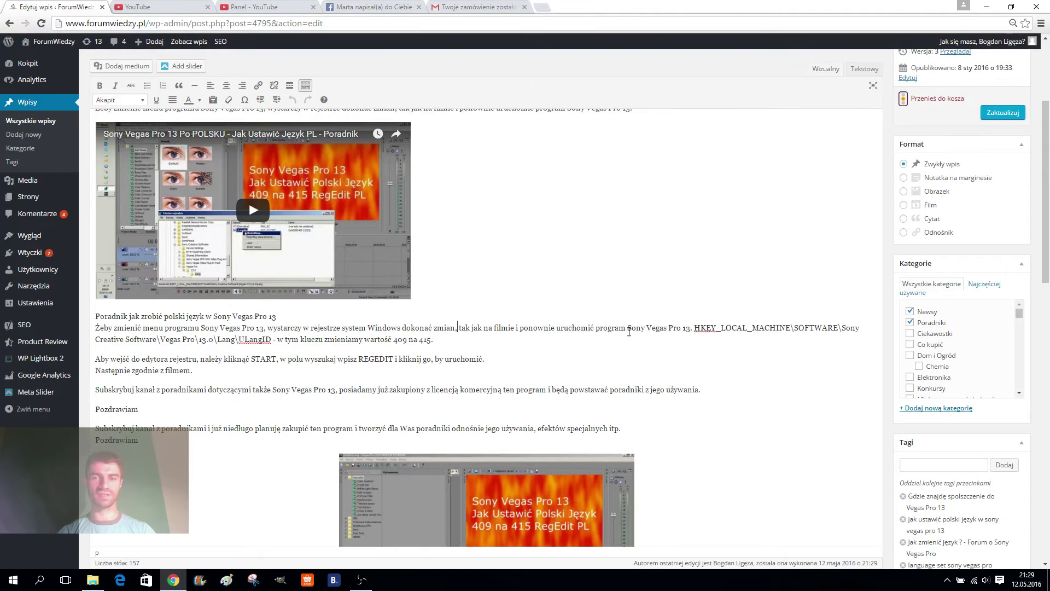
pyautogui.moveTo(696, 327); pyautogui.dragTo(776, 328)
pyautogui.moveTo(641, 333); pyautogui.dragTo(262, 340)
pyautogui.click(223, 341)
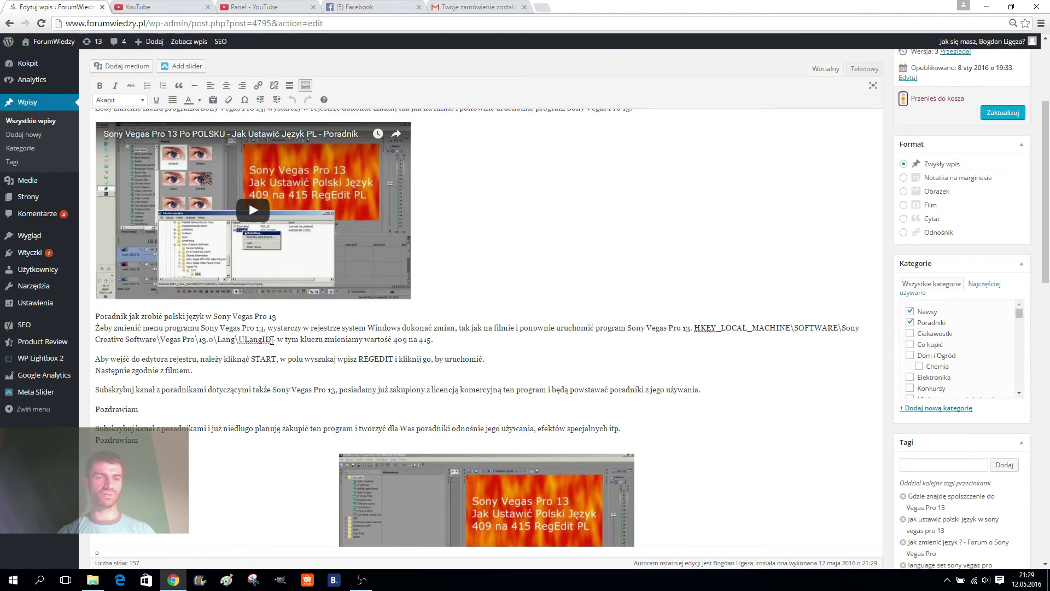
pyautogui.click(272, 339)
pyautogui.moveTo(395, 340); pyautogui.dragTo(432, 337)
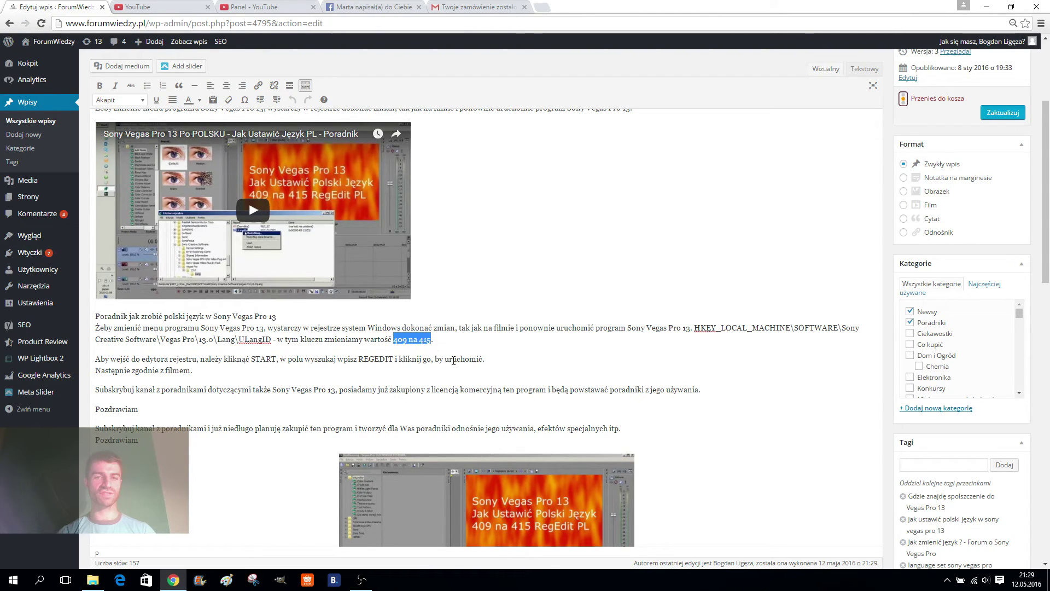
# Snap the browser to the right half of the screen, then launch REGEDIT and approve its administrator request.
pyautogui.press('super+Right')
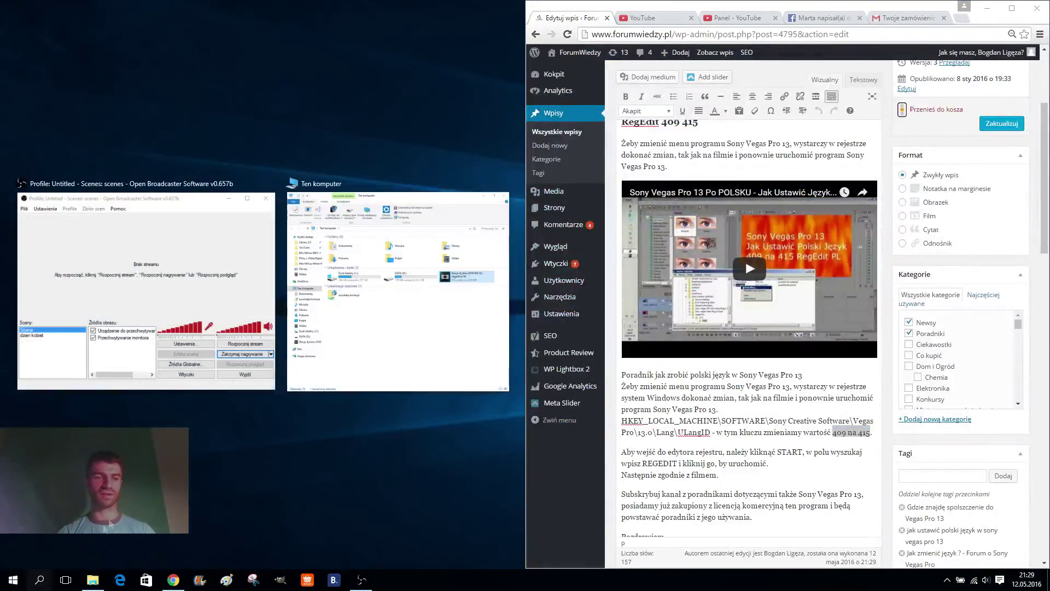
pyautogui.click(4, 584)
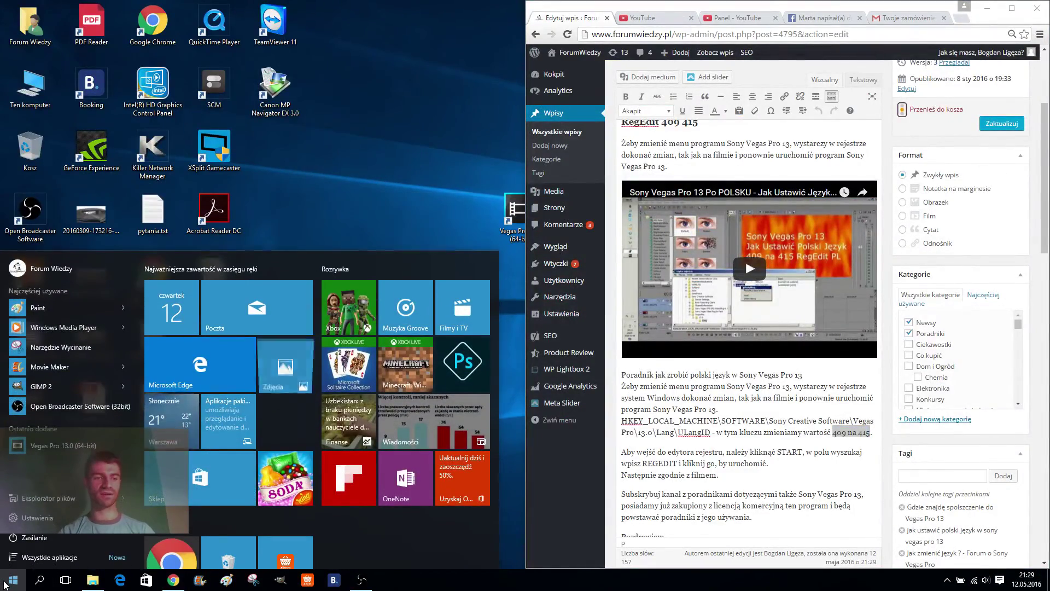
pyautogui.write('REGEDIT')
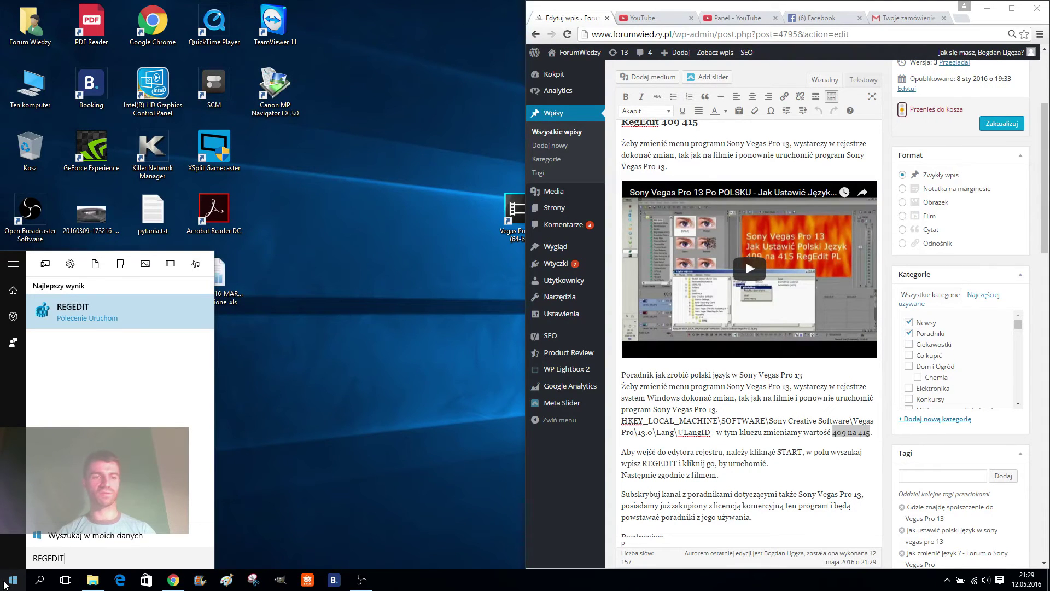
pyautogui.press('Return')
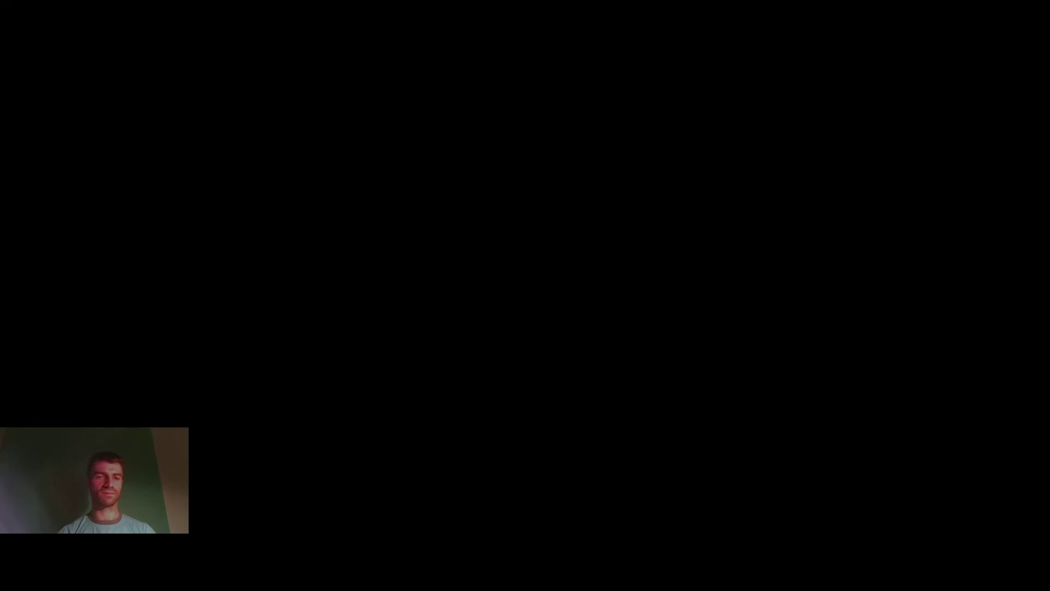
pyautogui.hotkey('alt', 't')
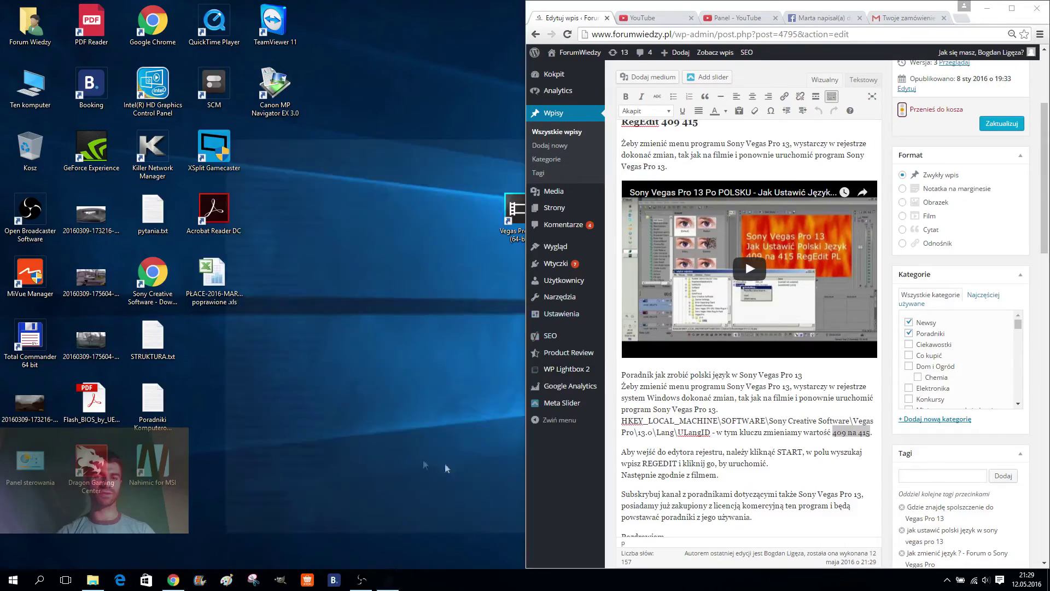
# Snap the Registry Editor to the left half of the screen and widen its key tree to show the full key names.
pyautogui.press('super+Left')
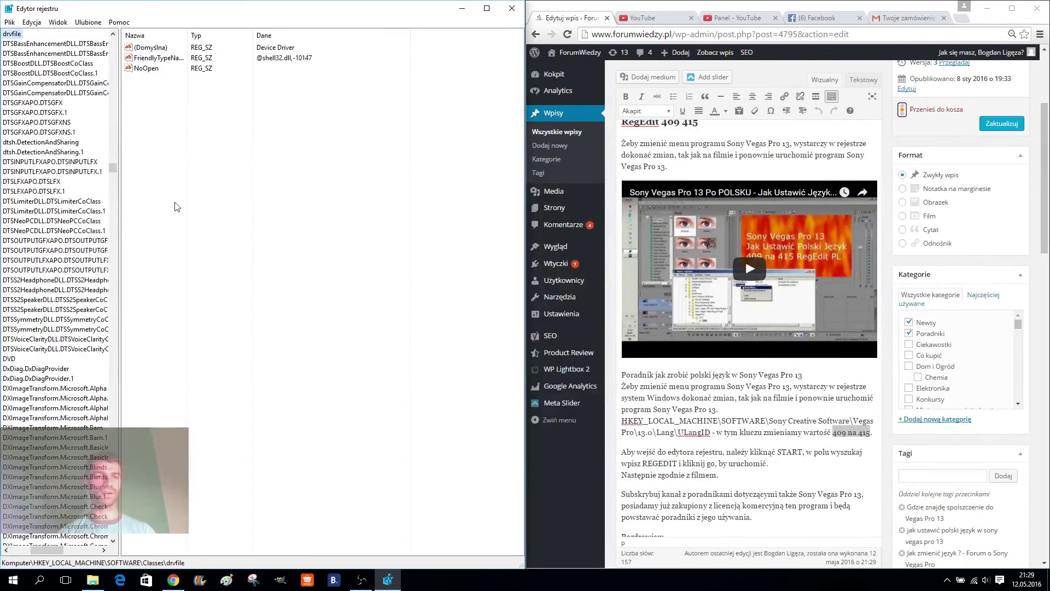
pyautogui.moveTo(120, 276); pyautogui.dragTo(230, 276)
pyautogui.moveTo(110, 550); pyautogui.dragTo(3, 554)
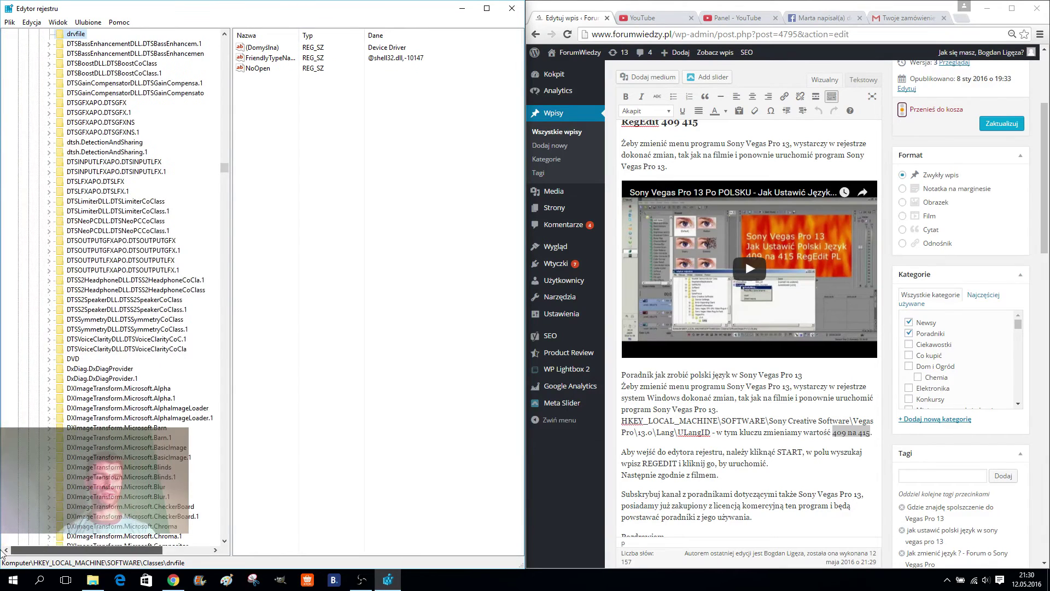
# Select HKEY_LOCAL_MACHINE\SOFTWARE as the guide's path indicates, and collapse its Classes key.
pyautogui.moveTo(226, 167); pyautogui.dragTo(225, 41)
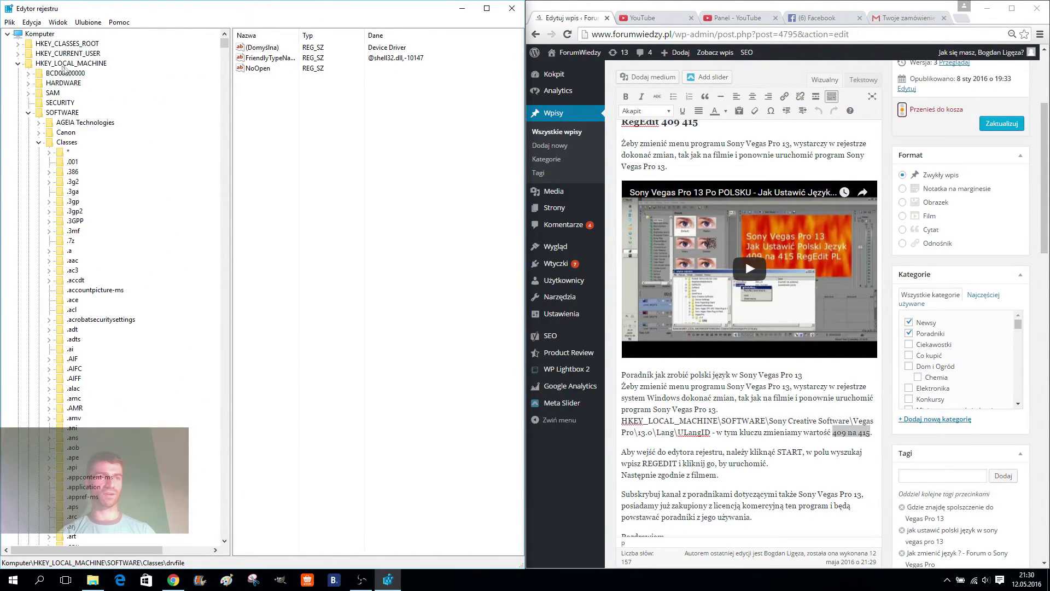
pyautogui.click(751, 421)
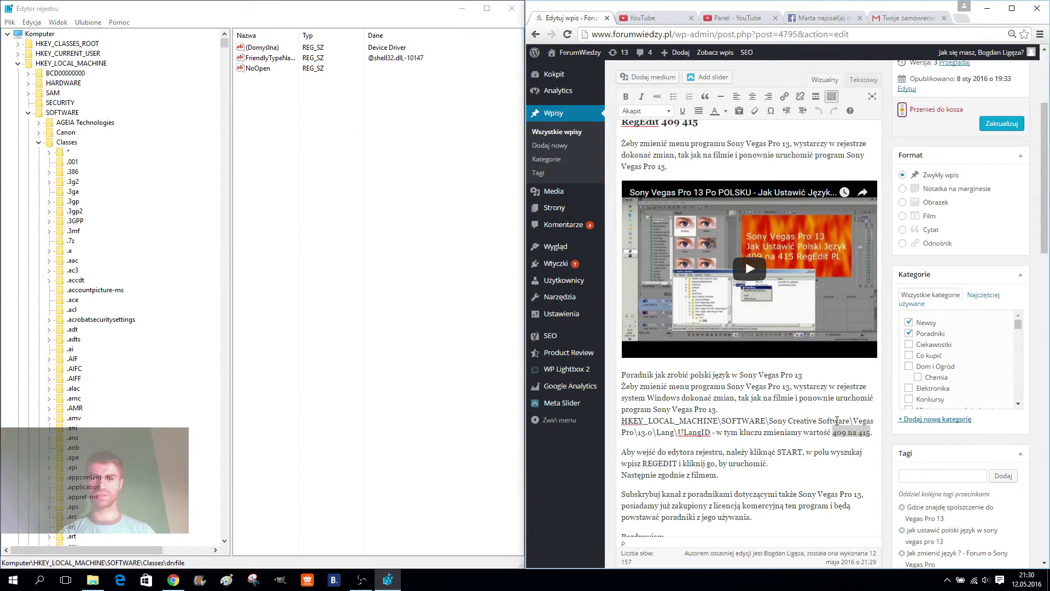
pyautogui.moveTo(639, 421); pyautogui.dragTo(717, 421)
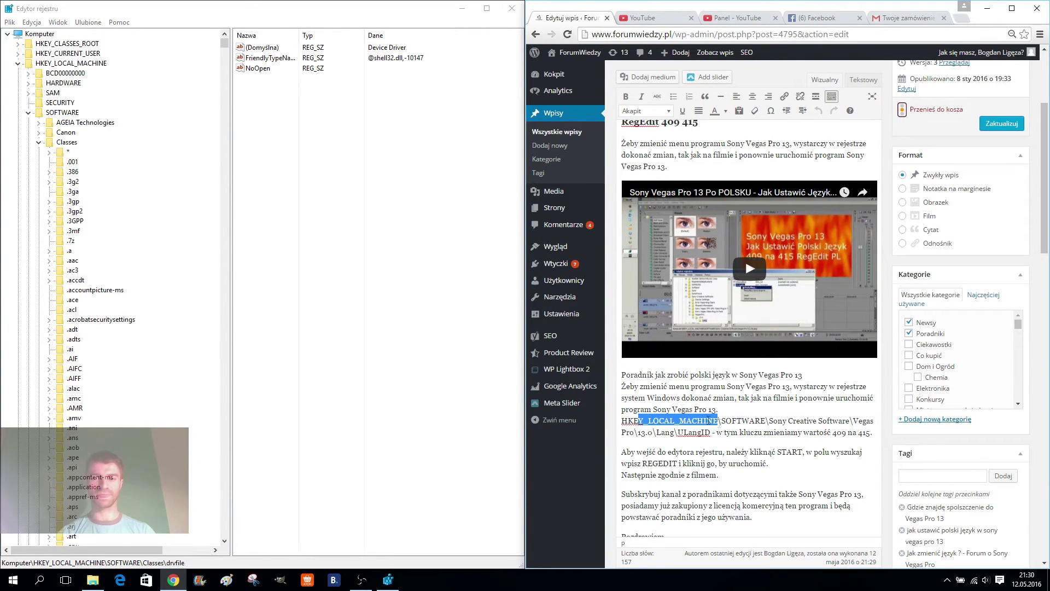
pyautogui.click(55, 112)
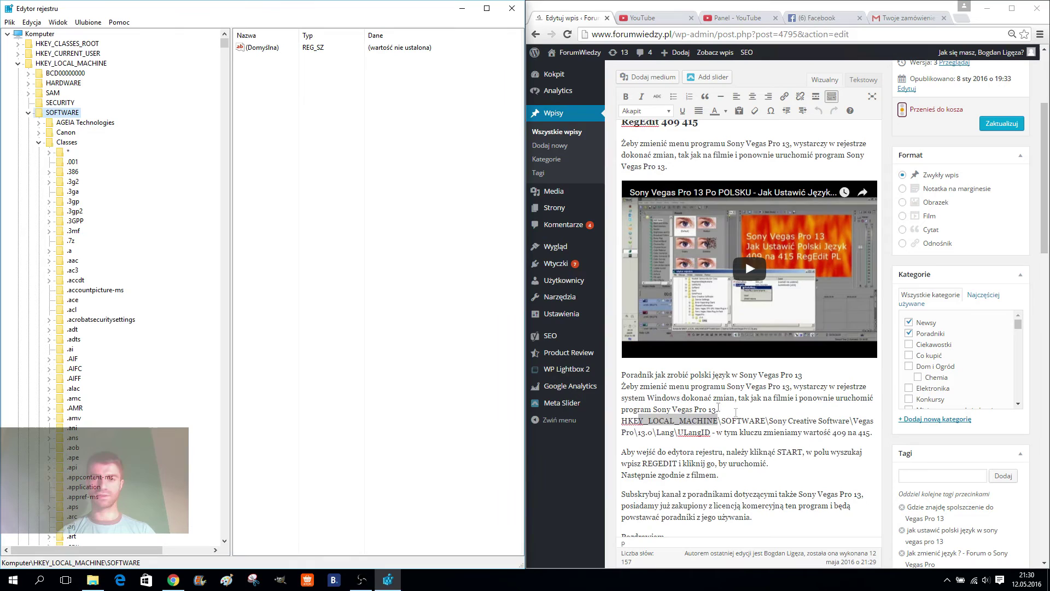
pyautogui.moveTo(737, 422); pyautogui.dragTo(760, 421)
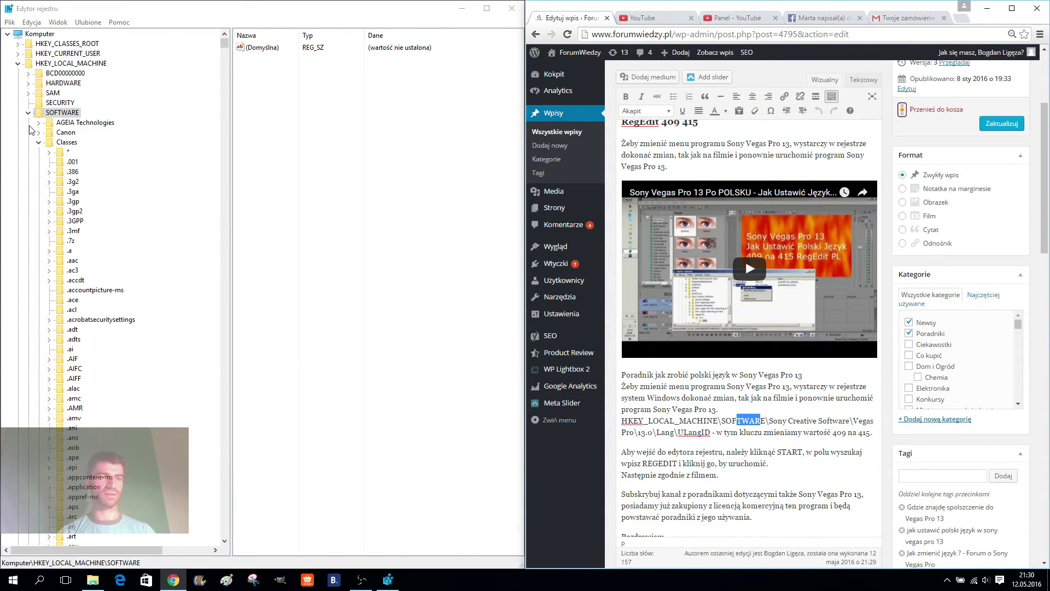
pyautogui.click(38, 142)
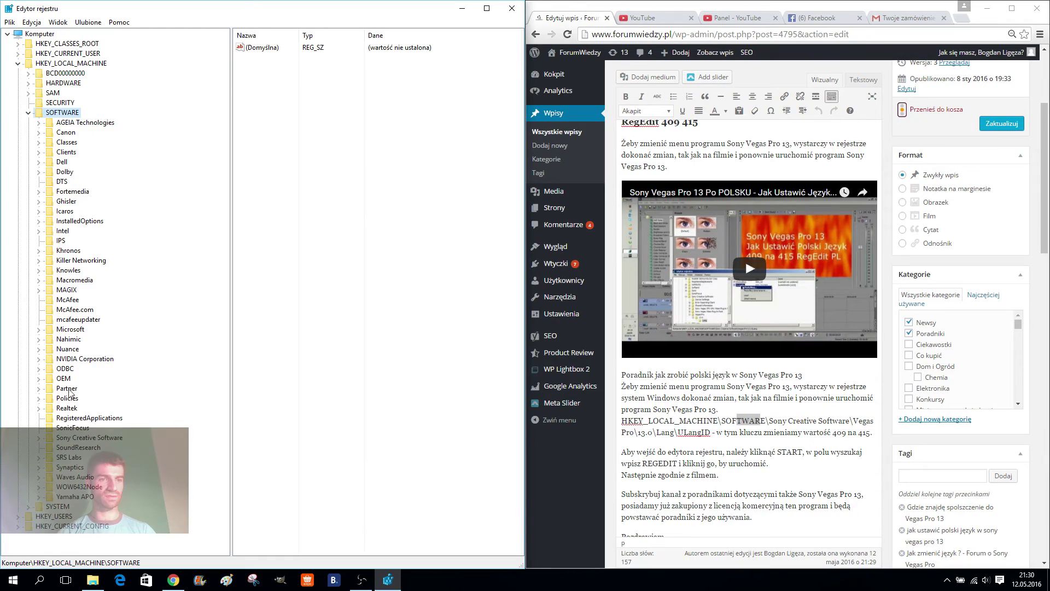
# Following the guide's path, expand Sony Creative Software\Vegas Pro\13.0 under SOFTWARE and select its Lang key.
pyautogui.click(75, 438)
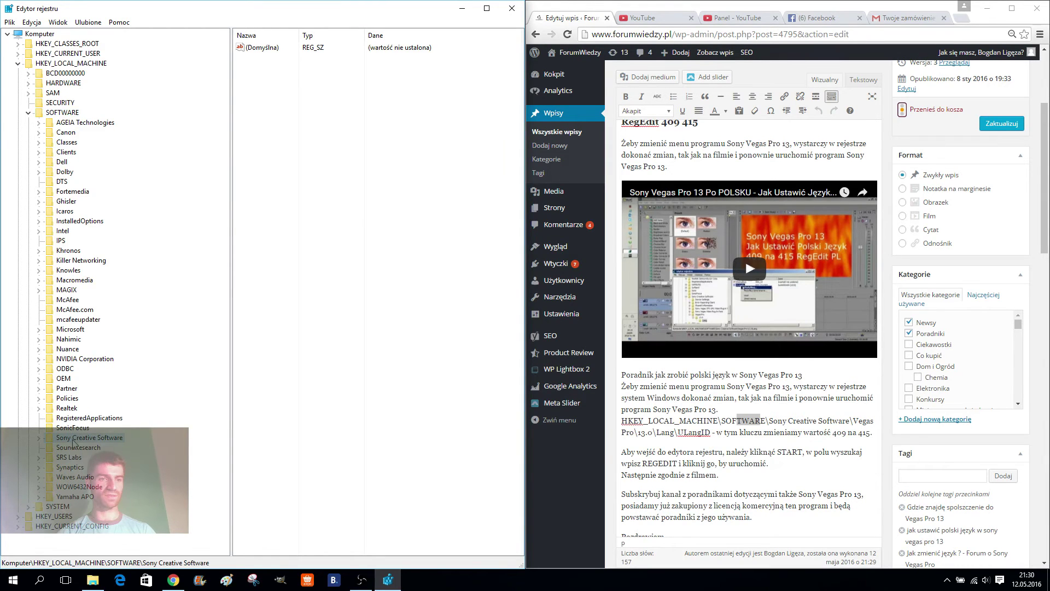
pyautogui.doubleClick(75, 442)
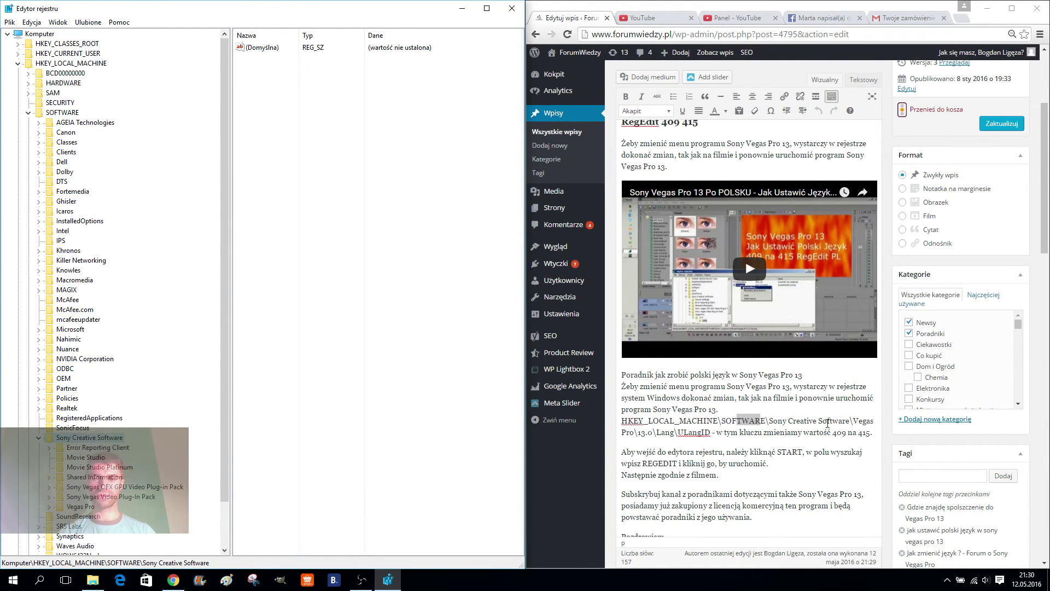
pyautogui.moveTo(822, 421); pyautogui.dragTo(851, 422)
pyautogui.click(860, 420)
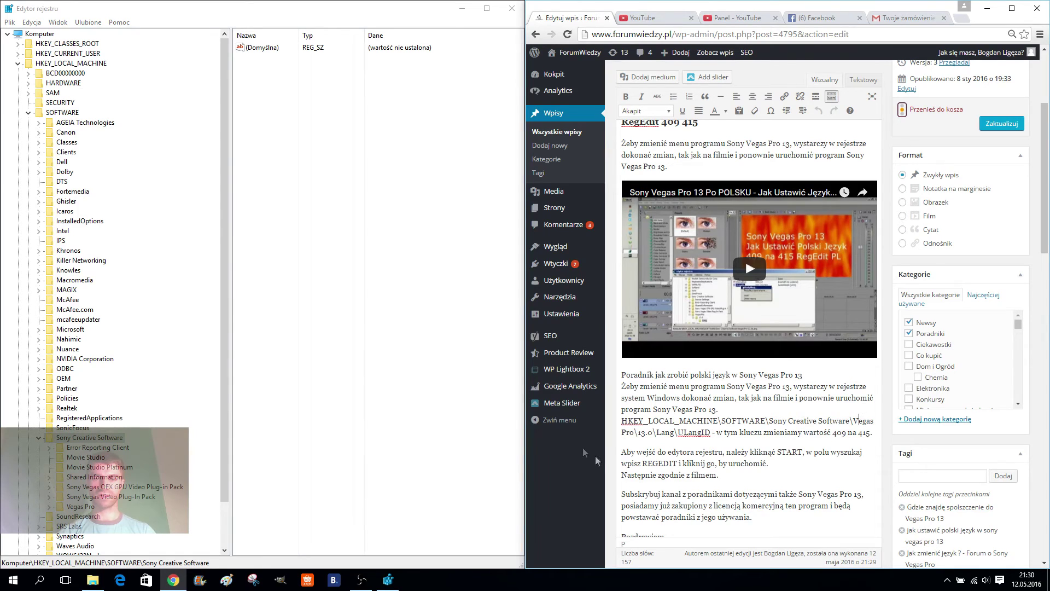
pyautogui.doubleClick(82, 508)
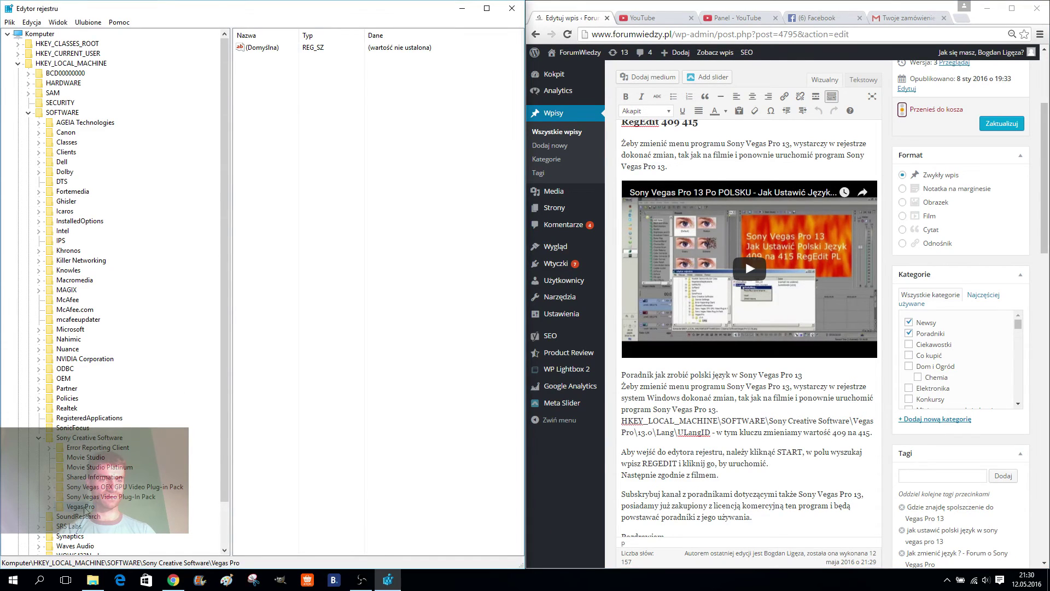
pyautogui.doubleClick(82, 516)
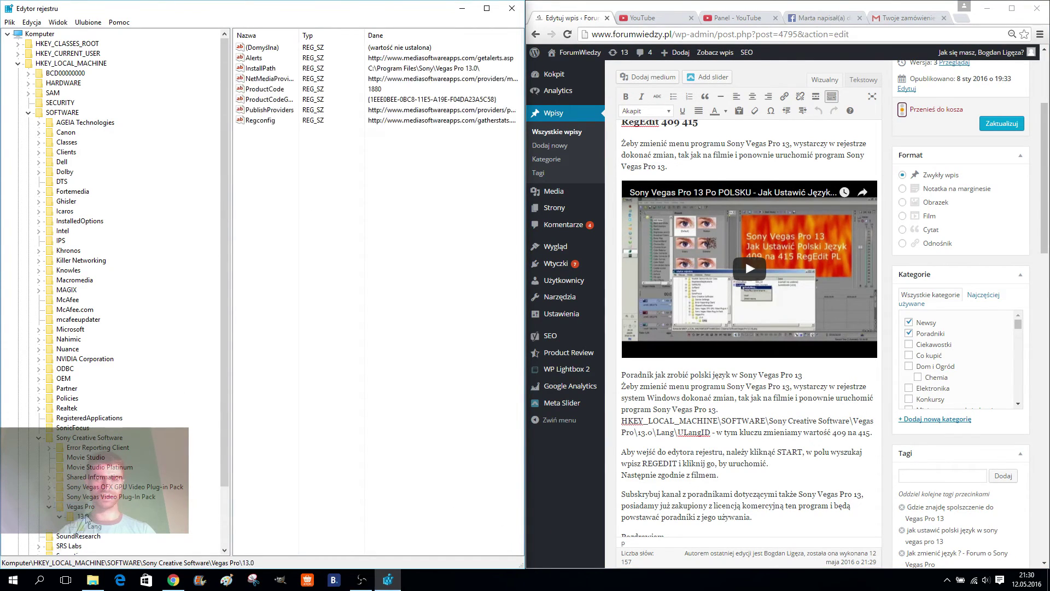
pyautogui.moveTo(652, 432); pyautogui.dragTo(725, 432)
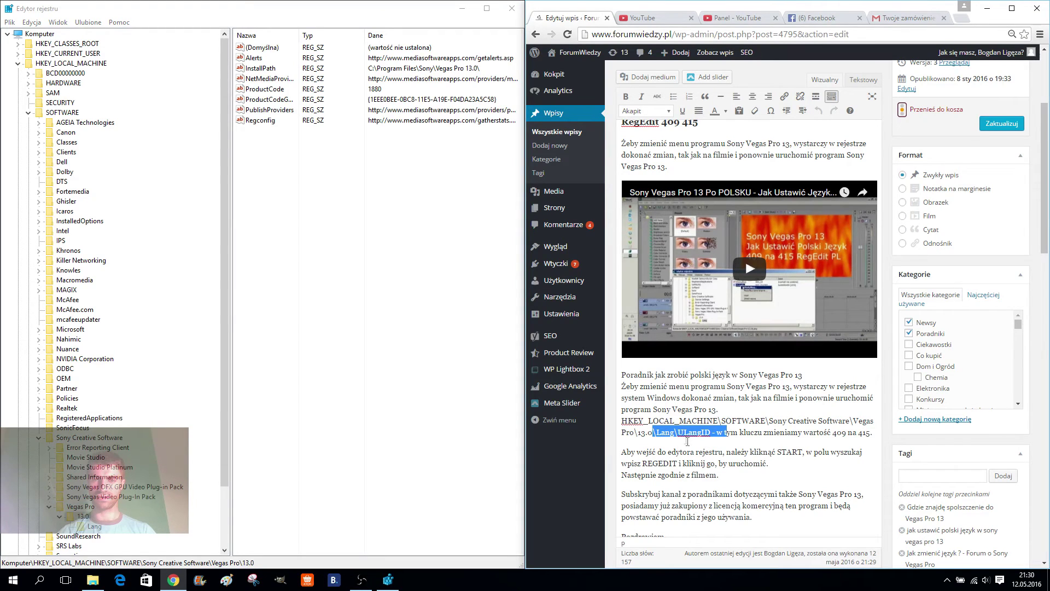
pyautogui.click(94, 527)
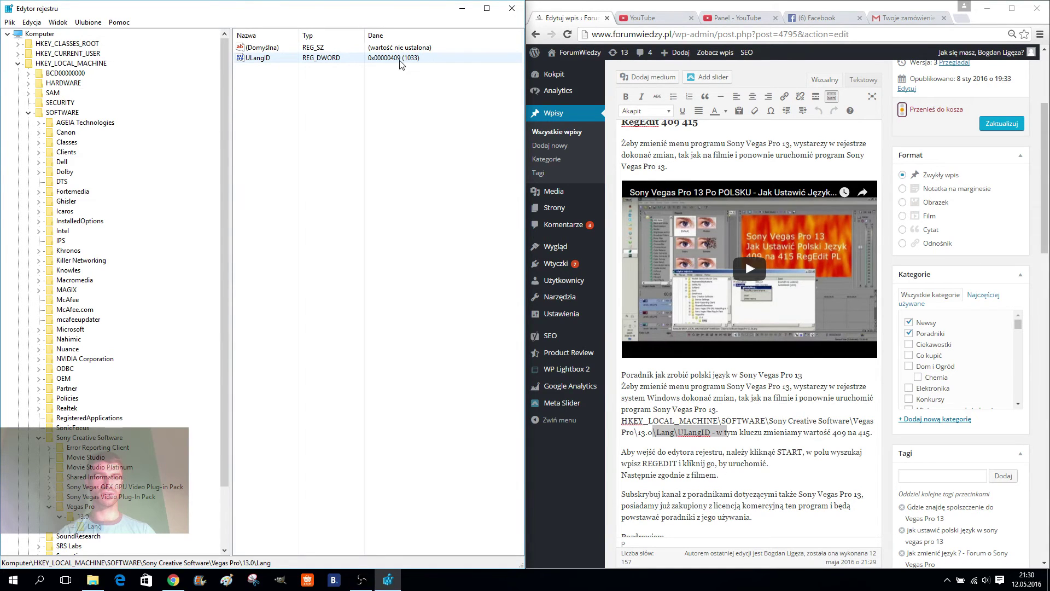
# Set the ULangID value data to hexadecimal 415 as the guide states, and confirm the change.
pyautogui.doubleClick(268, 58)
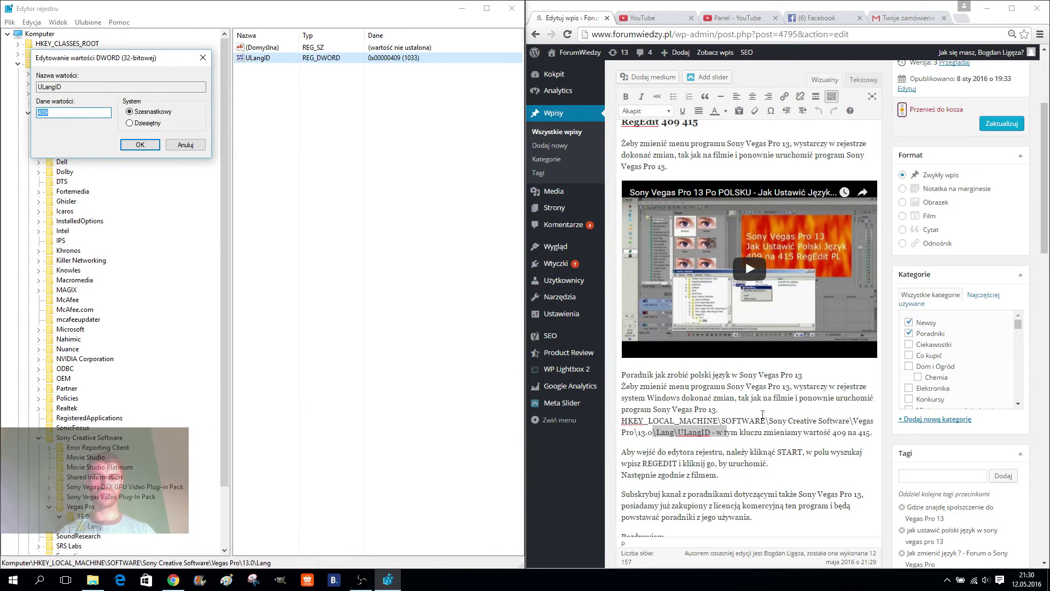
pyautogui.click(818, 422)
pyautogui.moveTo(836, 433); pyautogui.dragTo(866, 432)
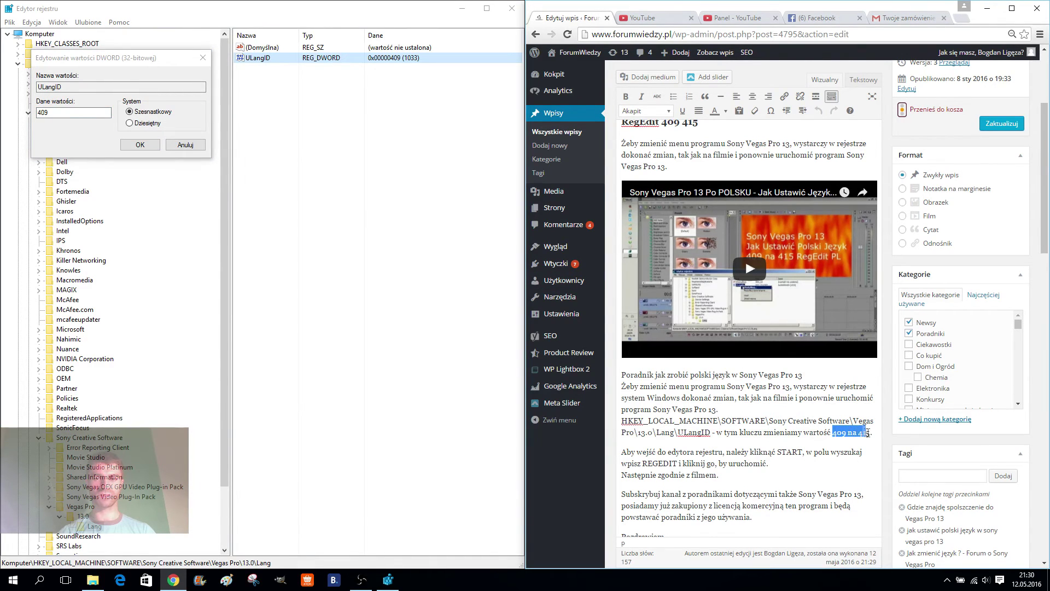
pyautogui.doubleClick(60, 112)
pyautogui.write('415')
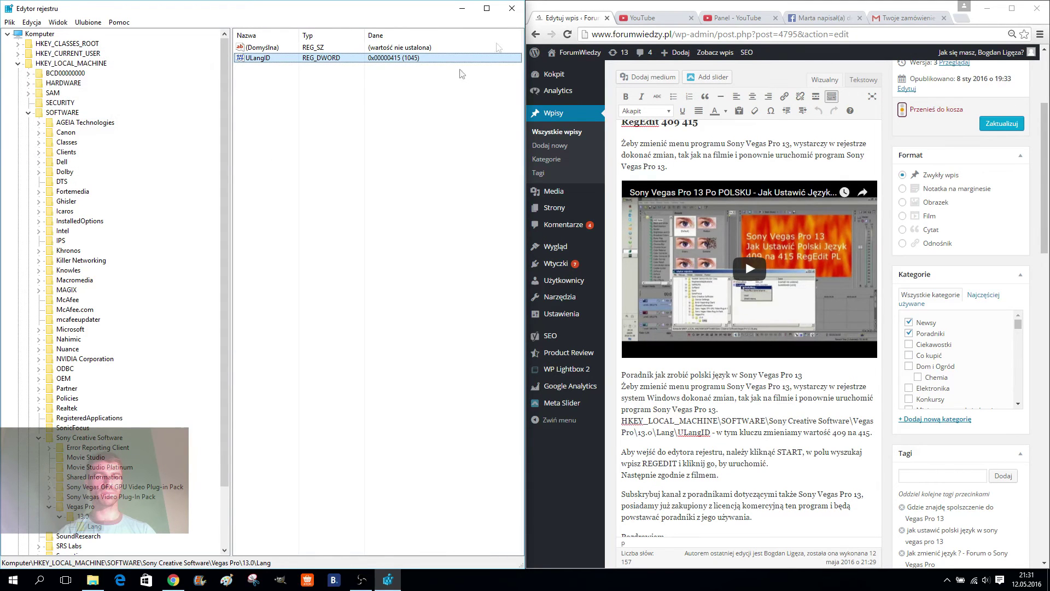
# Close the Registry Editor, minimize the browser and launch Vegas Pro 13.0 (64-bit) from the desktop.
pyautogui.click(512, 9)
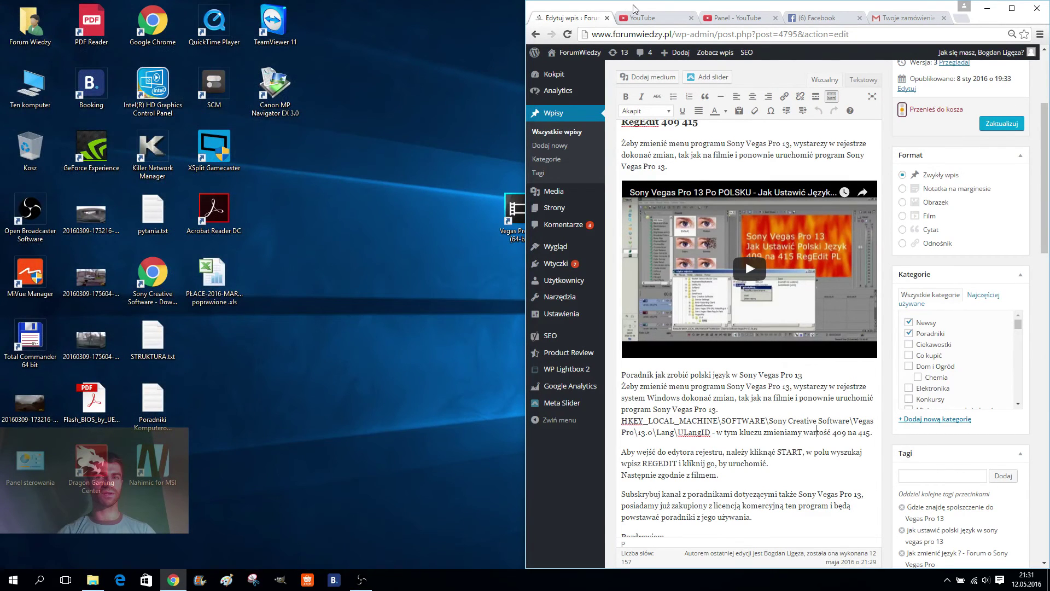
pyautogui.click(988, 8)
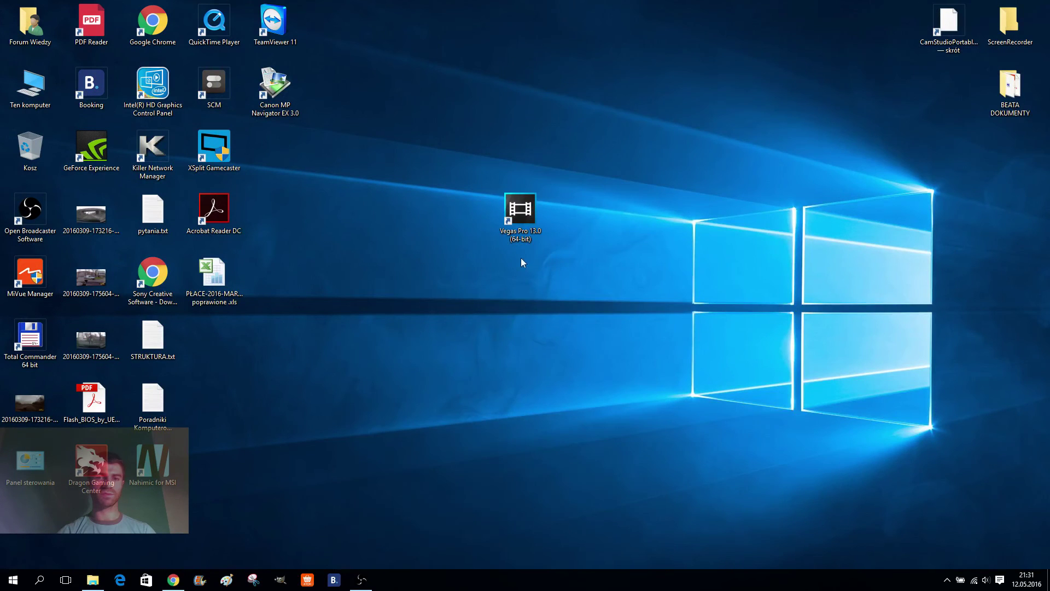
pyautogui.doubleClick(523, 209)
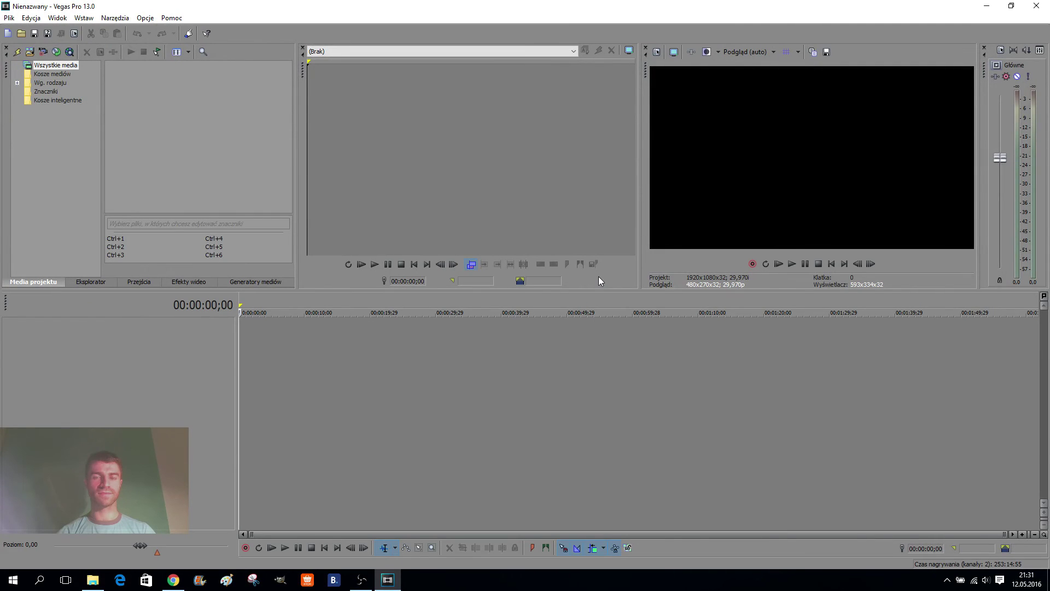
# Examine the language of the program's menus, the file explorer, the transition presets and the video effects, including Pchnięcie and Chroma Blur.
pyautogui.click(8, 20)
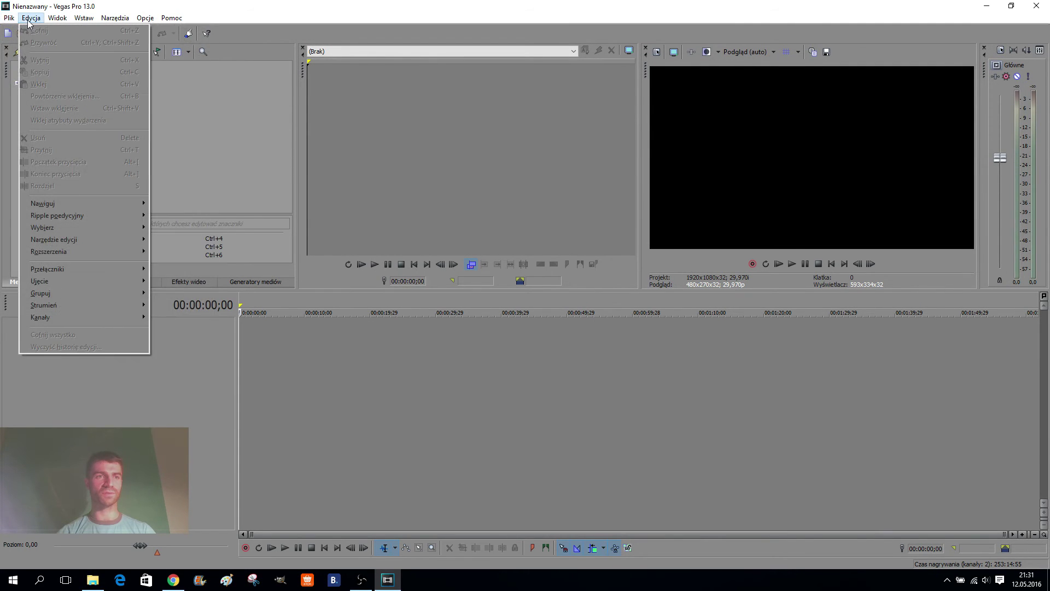
pyautogui.moveTo(57, 21)
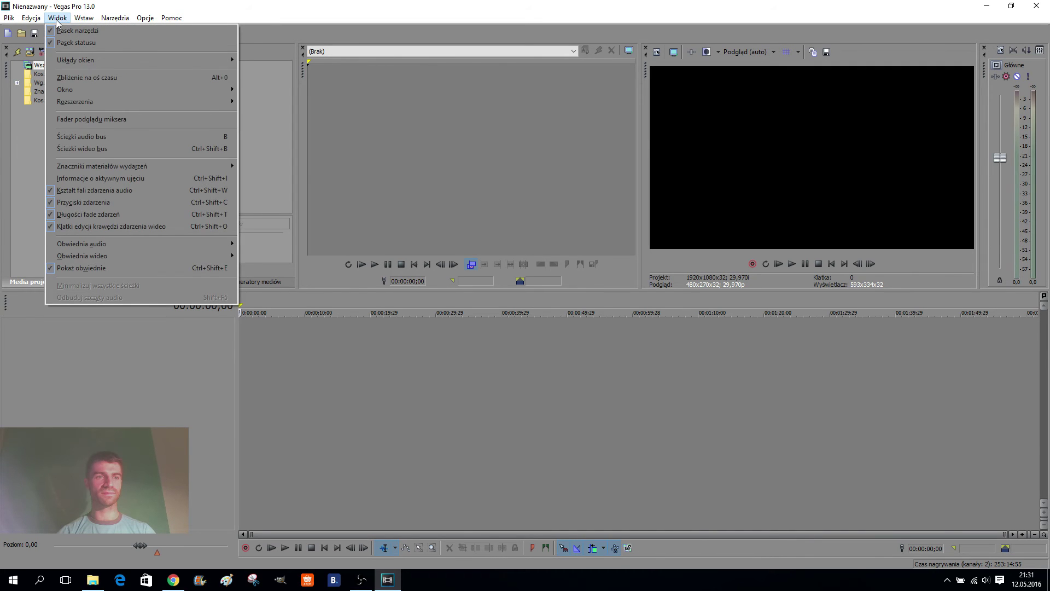
pyautogui.moveTo(107, 21)
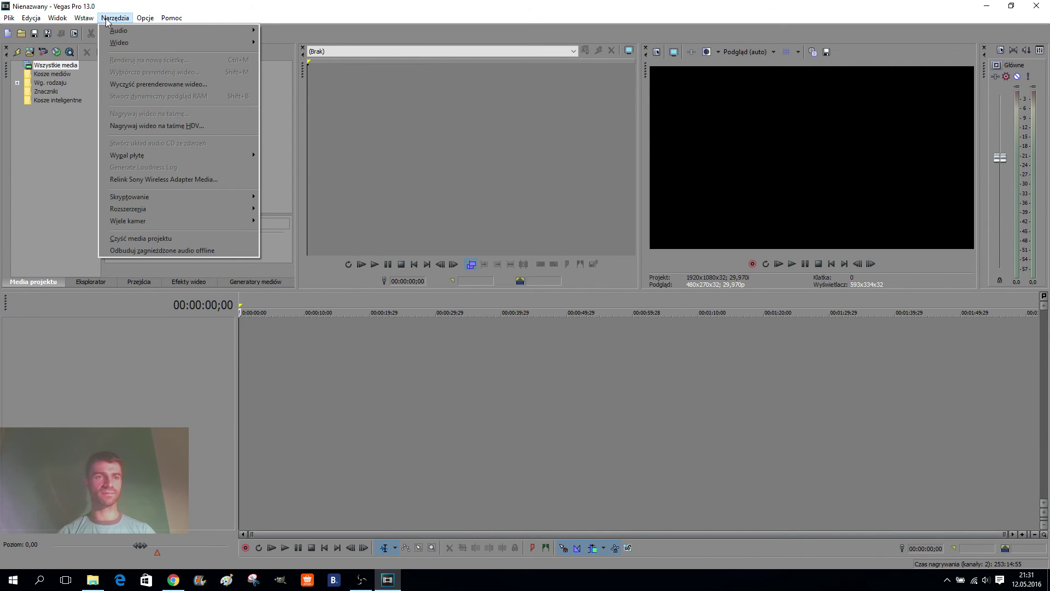
pyautogui.moveTo(143, 19)
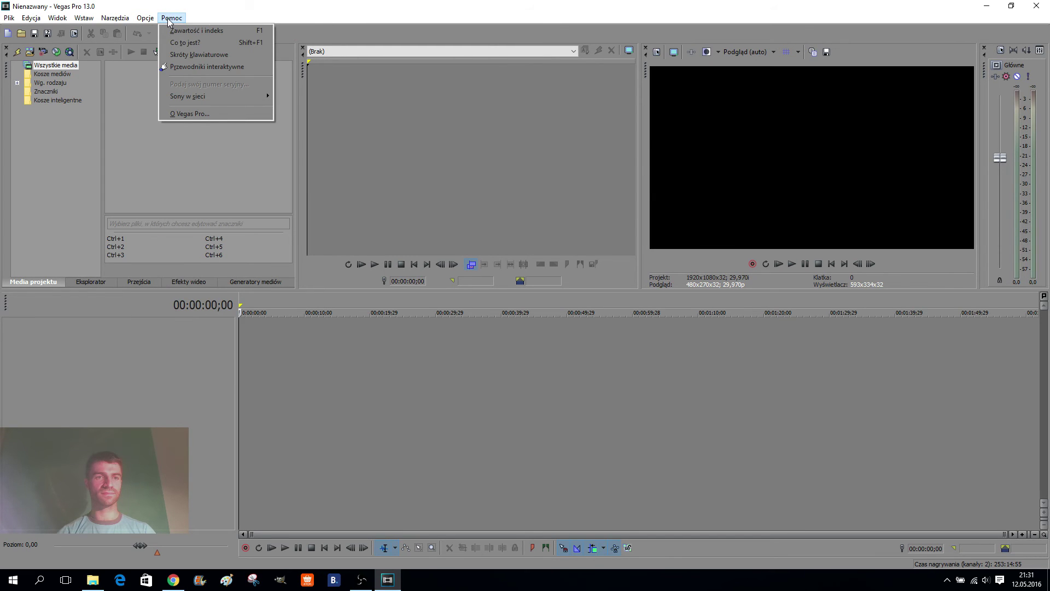
pyautogui.click(91, 283)
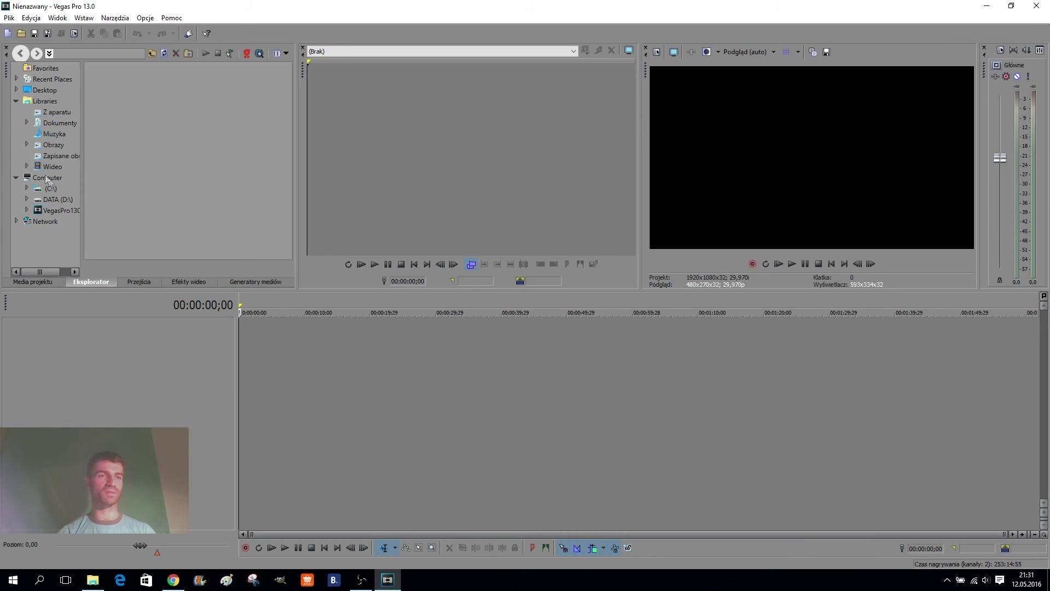
pyautogui.click(140, 282)
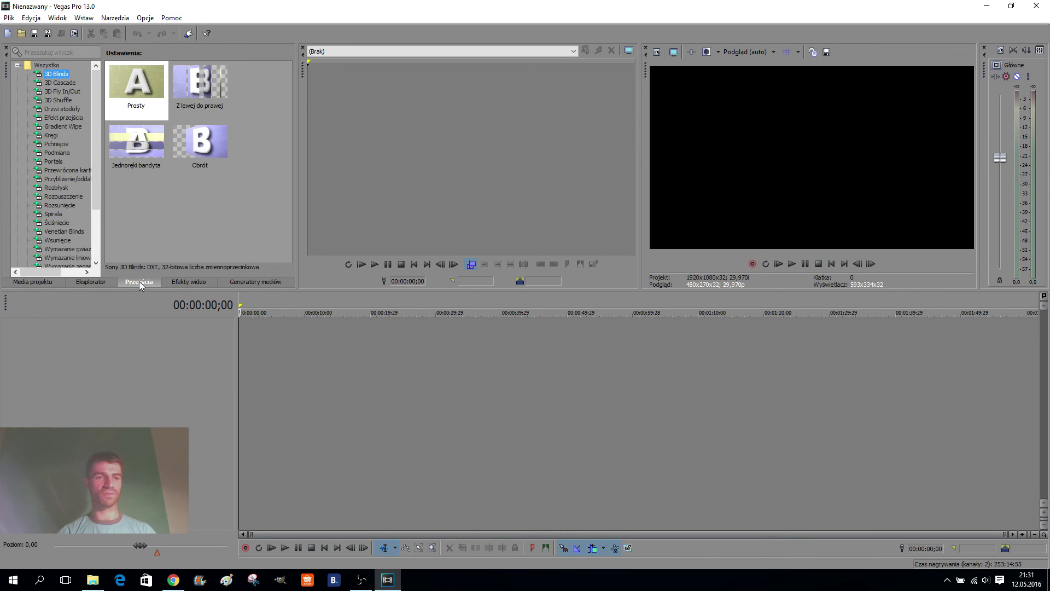
pyautogui.click(57, 124)
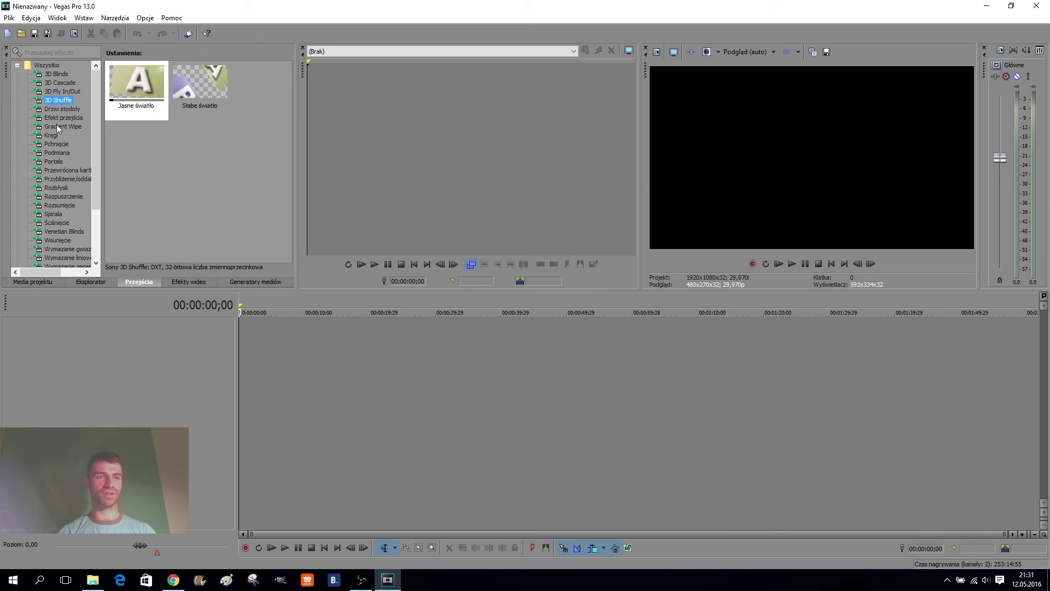
pyautogui.click(55, 144)
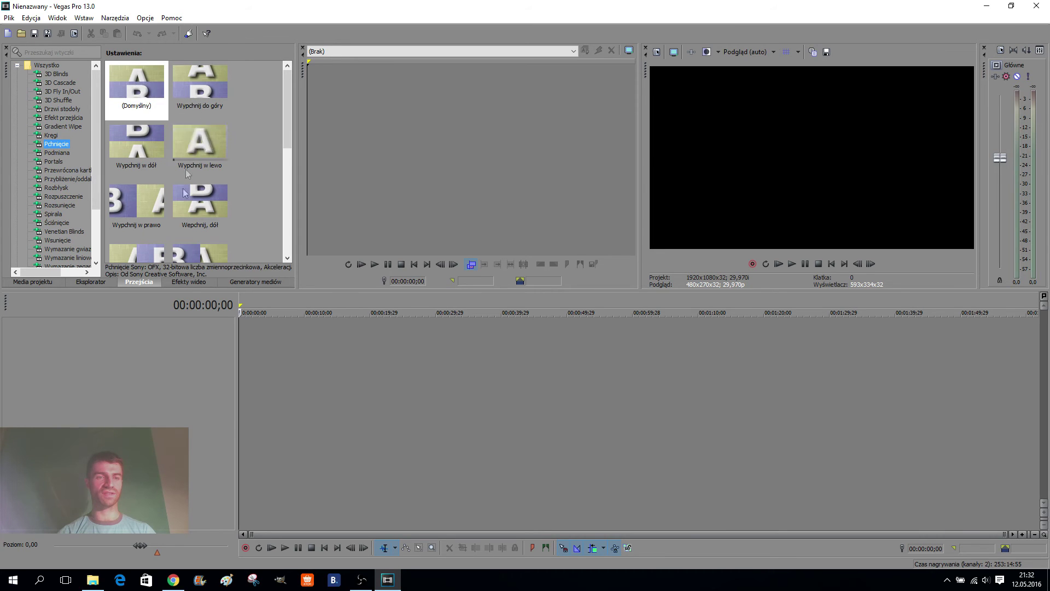
pyautogui.click(184, 282)
pyautogui.click(66, 179)
pyautogui.click(54, 126)
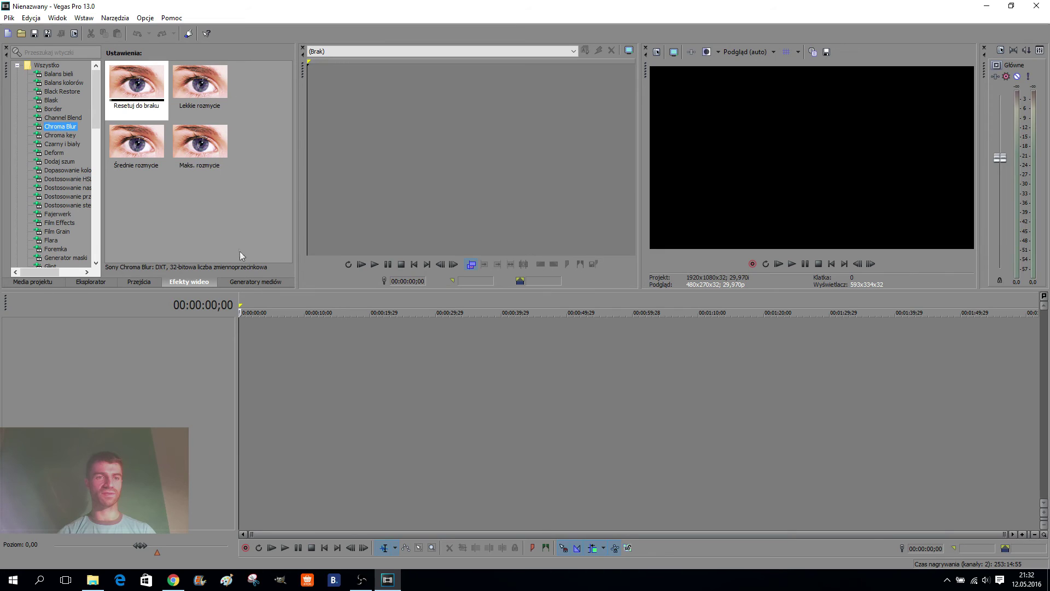
# Add the default preset of the tytuły & tekst media generator to the empty timeline.
pyautogui.click(246, 281)
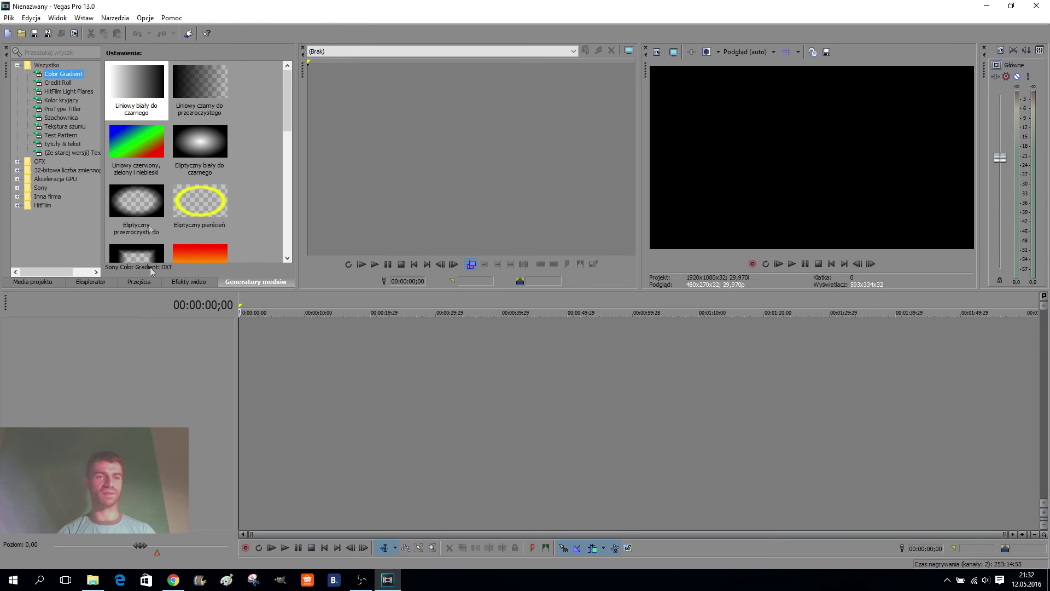
pyautogui.click(70, 144)
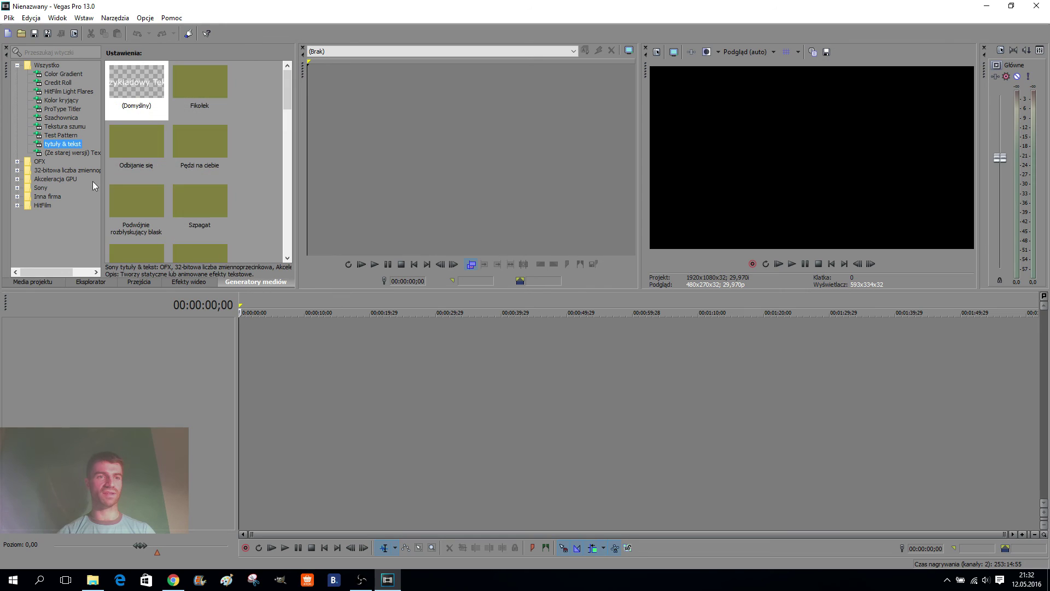
pyautogui.moveTo(131, 91); pyautogui.dragTo(273, 361)
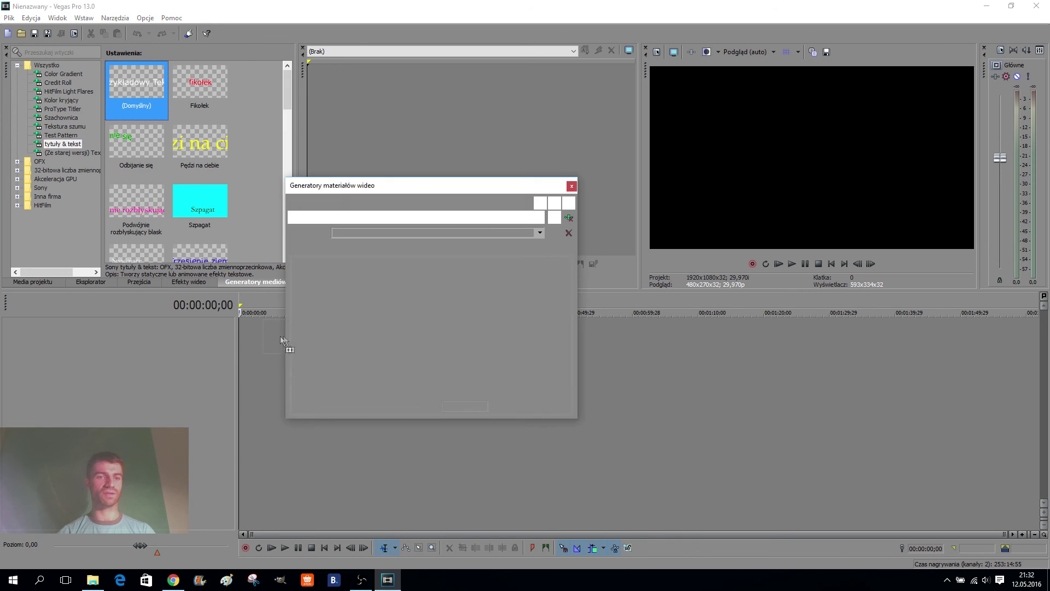
# Replace the generated title's text with TEST, and move the event to the very start of the timeline.
pyautogui.hotkey('ctrl', 'a')
pyautogui.write('test')
pyautogui.press('BackSpace')
pyautogui.press('BackSpace')
pyautogui.press('BackSpace')
pyautogui.press('BackSpace')
pyautogui.write('TEST')
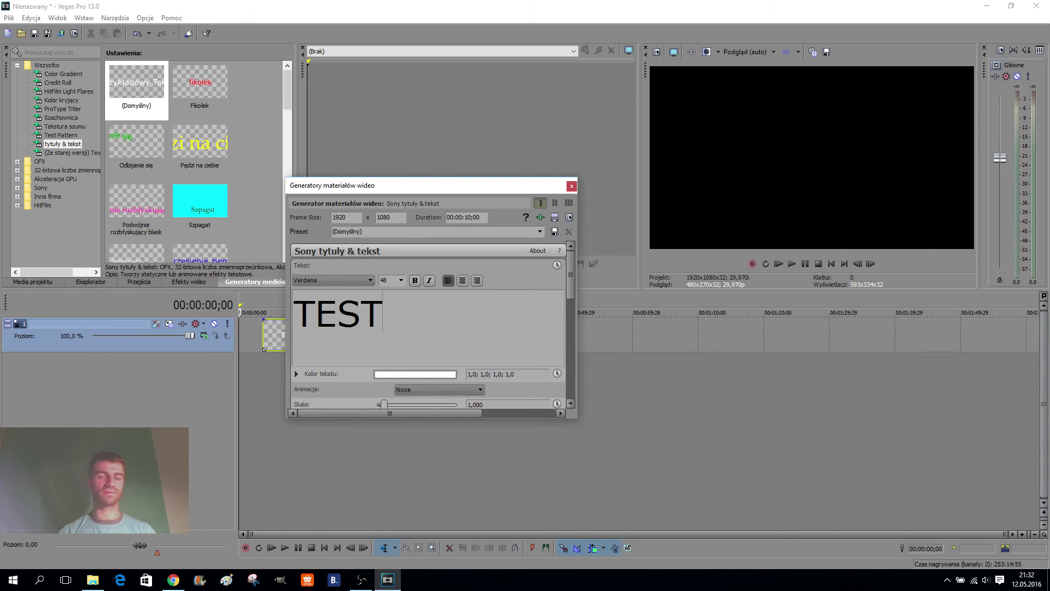
pyautogui.click(572, 186)
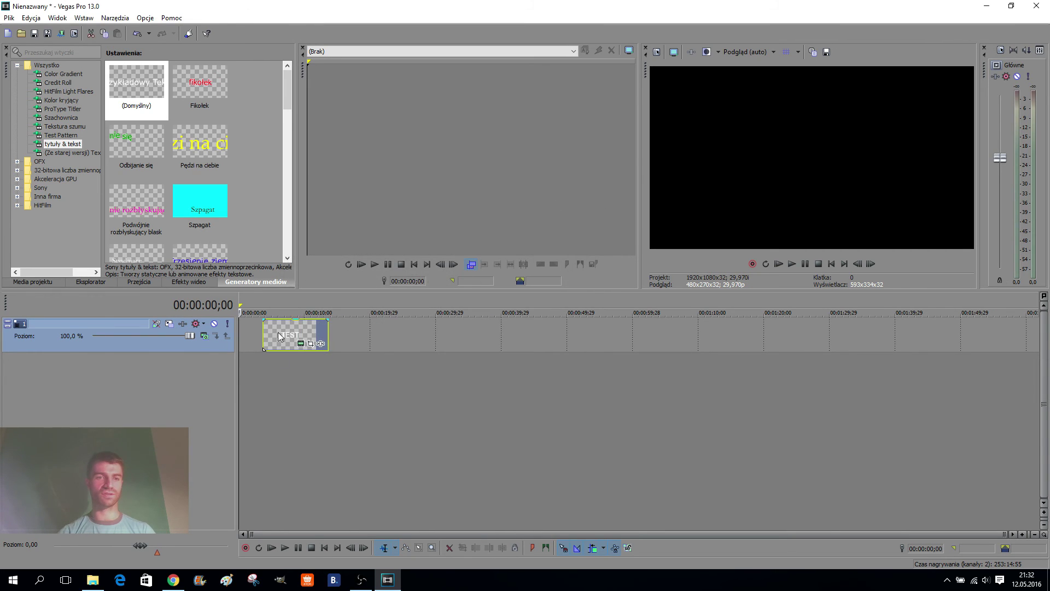
pyautogui.moveTo(279, 336); pyautogui.dragTo(255, 339)
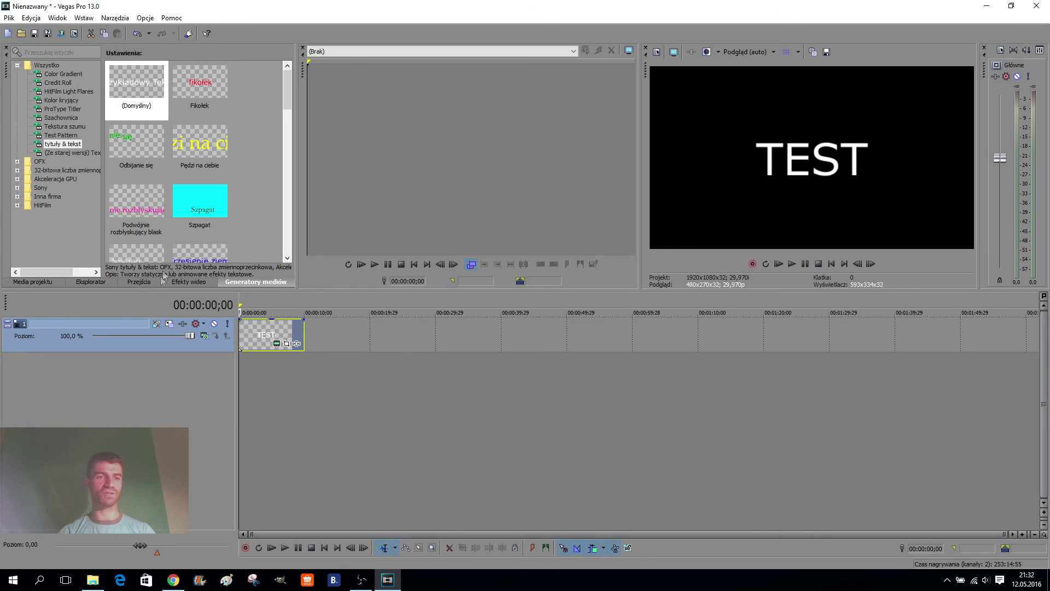
# Try to apply the Mondrian preset of the Portals transition to the TEST event on the timeline.
pyautogui.click(134, 282)
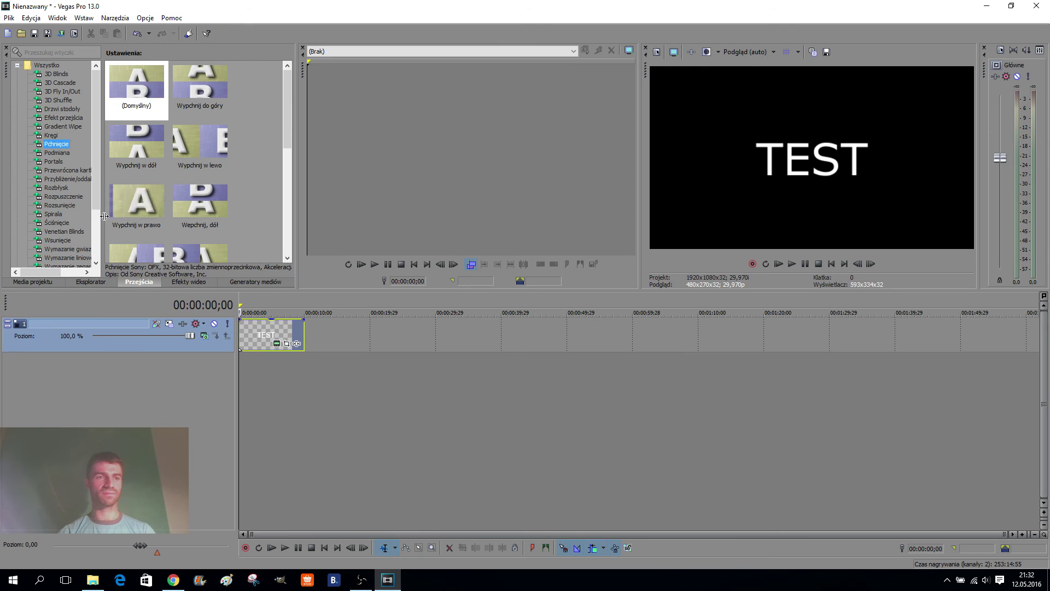
pyautogui.click(57, 162)
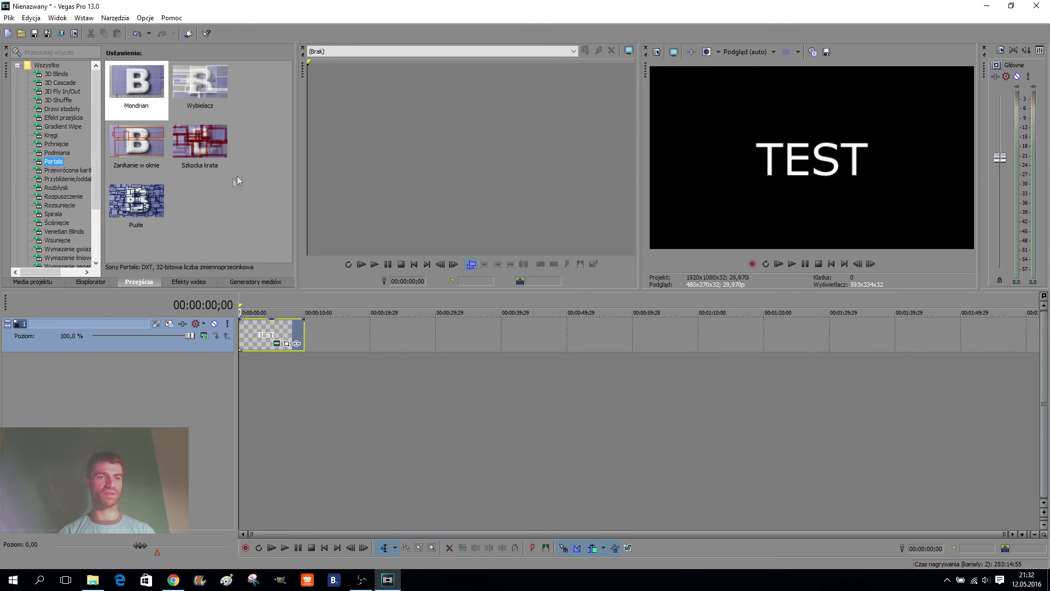
pyautogui.click(151, 80)
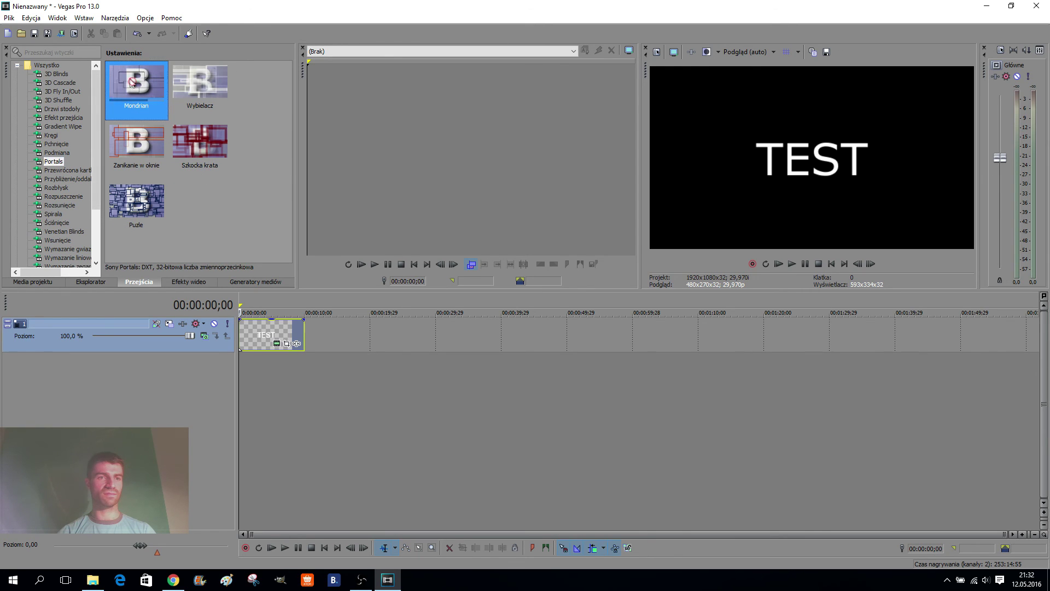
pyautogui.moveTo(249, 336); pyautogui.dragTo(152, 229)
# Apply the Ekstremalny preset of the Dodaj szum video effect to the TEST event.
pyautogui.click(186, 282)
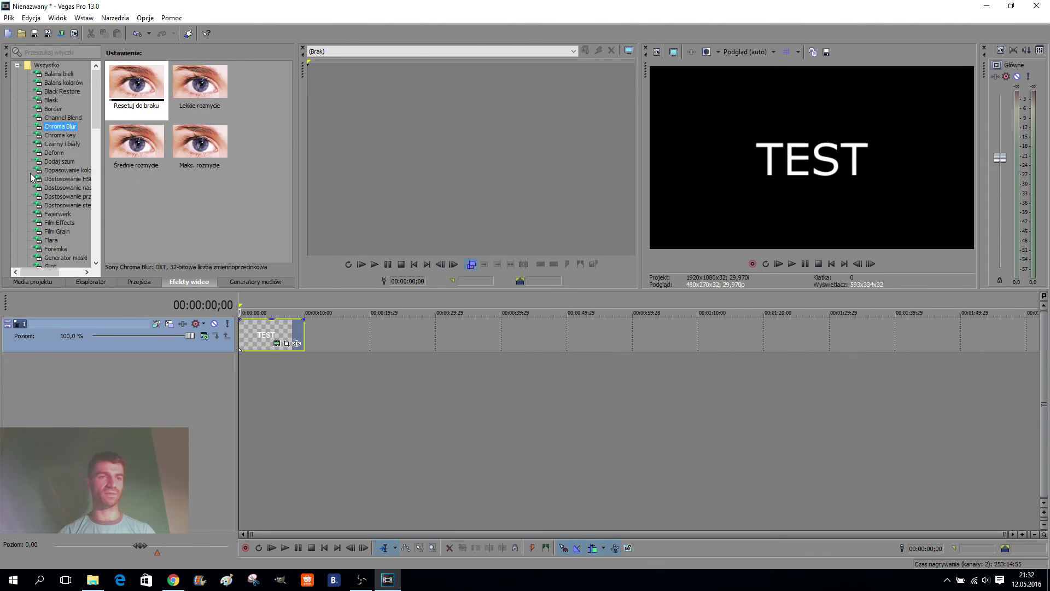
pyautogui.click(49, 162)
pyautogui.moveTo(206, 148); pyautogui.dragTo(262, 336)
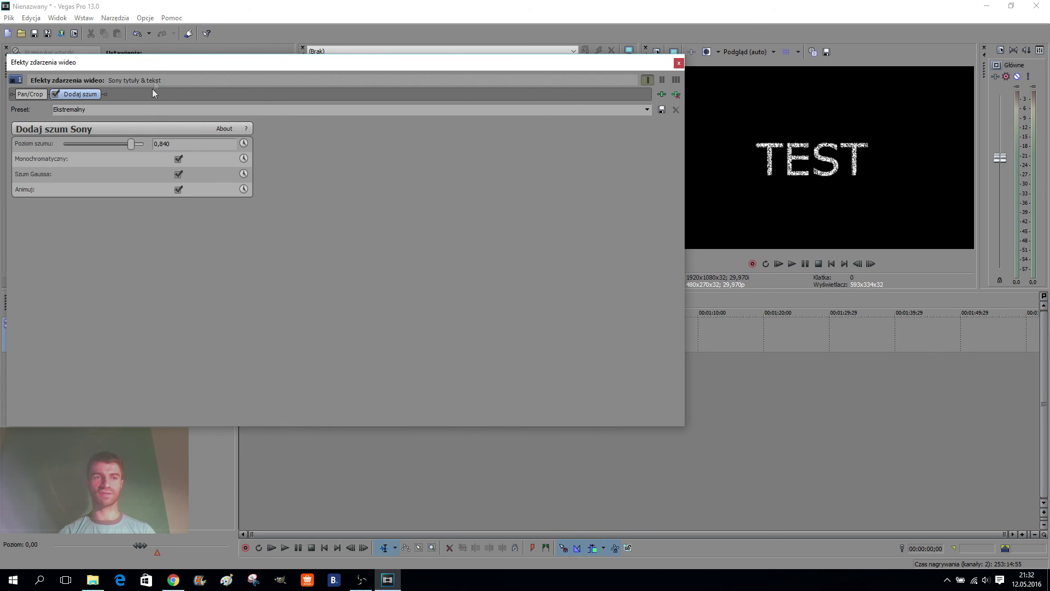
# Lower the effect's noise level to 0,633, toggle Monochromatyczny off and back on, and close the effect settings.
pyautogui.moveTo(133, 148)
pyautogui.mouseDown()
pyautogui.moveTo(92, 156)
pyautogui.moveTo(90, 147)
pyautogui.moveTo(115, 147)
pyautogui.mouseUp()
pyautogui.click(178, 160)
pyautogui.click(178, 160)
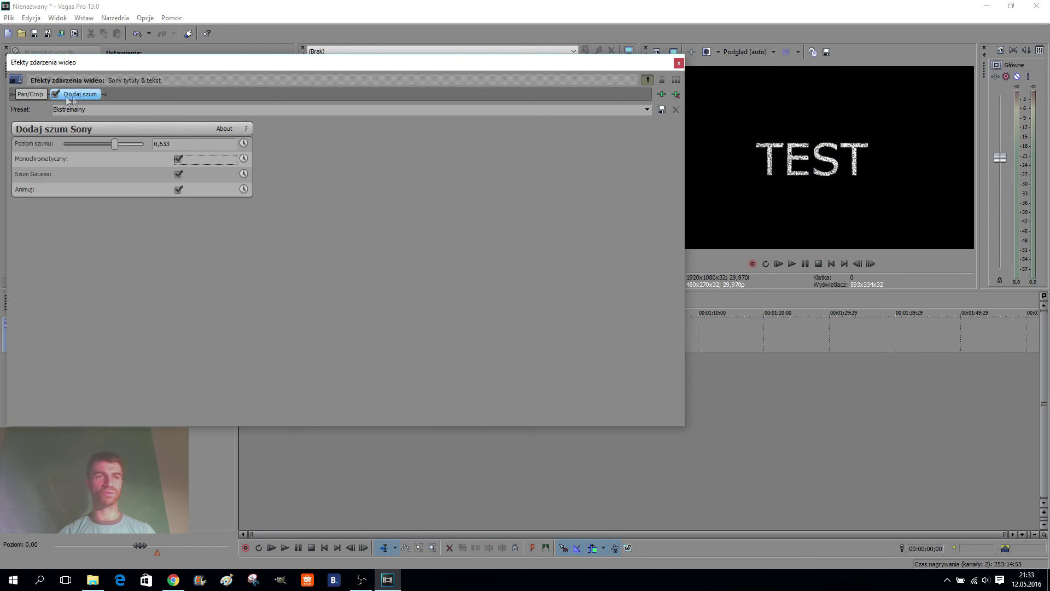
pyautogui.click(679, 64)
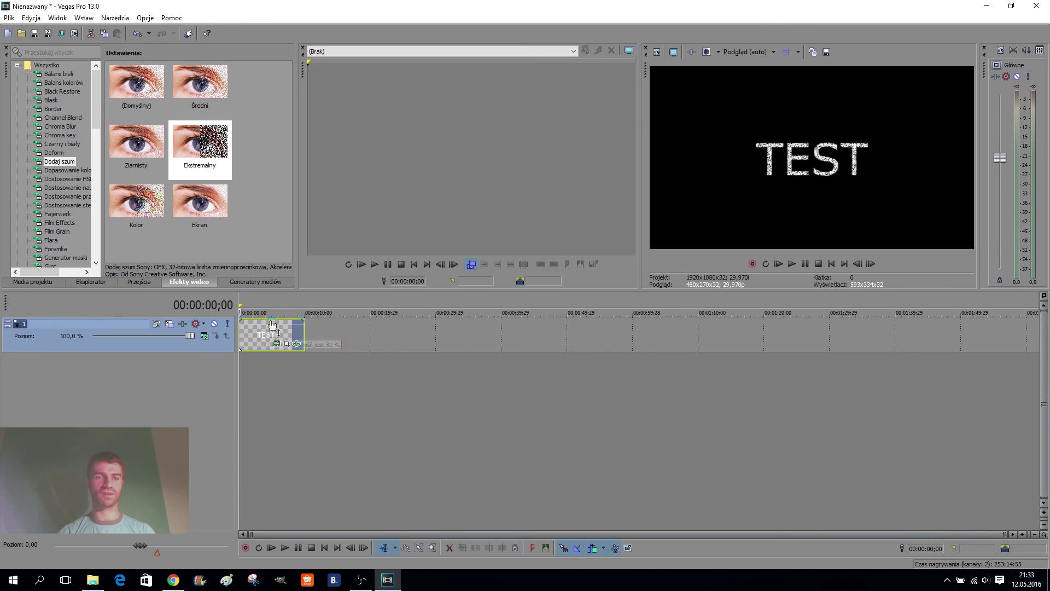
# Try adjusting the opacity level of the TEST event directly on the timeline.
pyautogui.moveTo(271, 320)
pyautogui.mouseDown()
pyautogui.moveTo(267, 356)
pyautogui.moveTo(272, 320)
pyautogui.mouseUp()
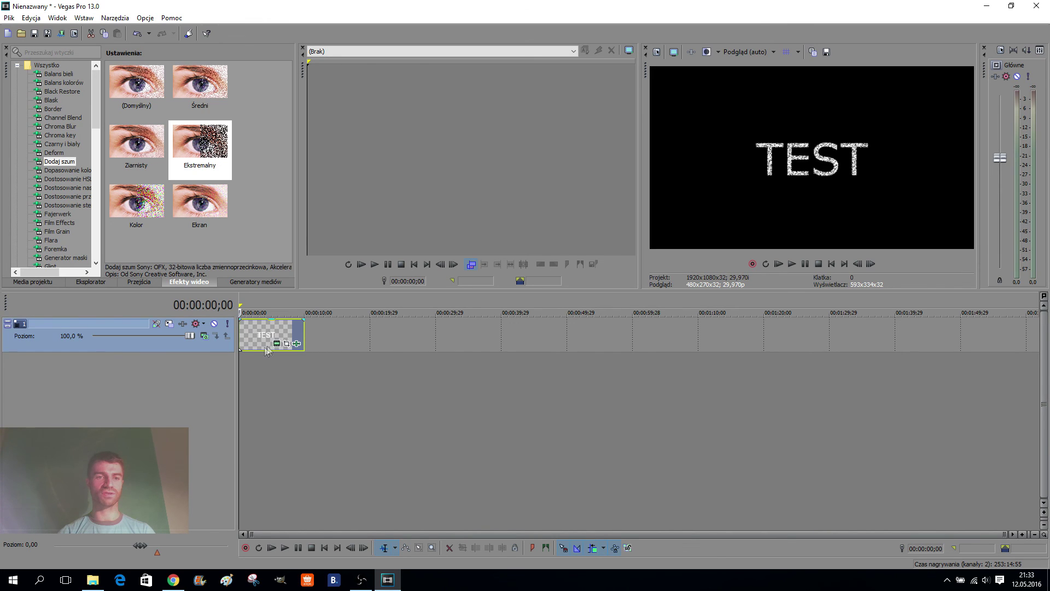
pyautogui.scroll(2, 309, 364)
pyautogui.scroll(2, 309, 364)
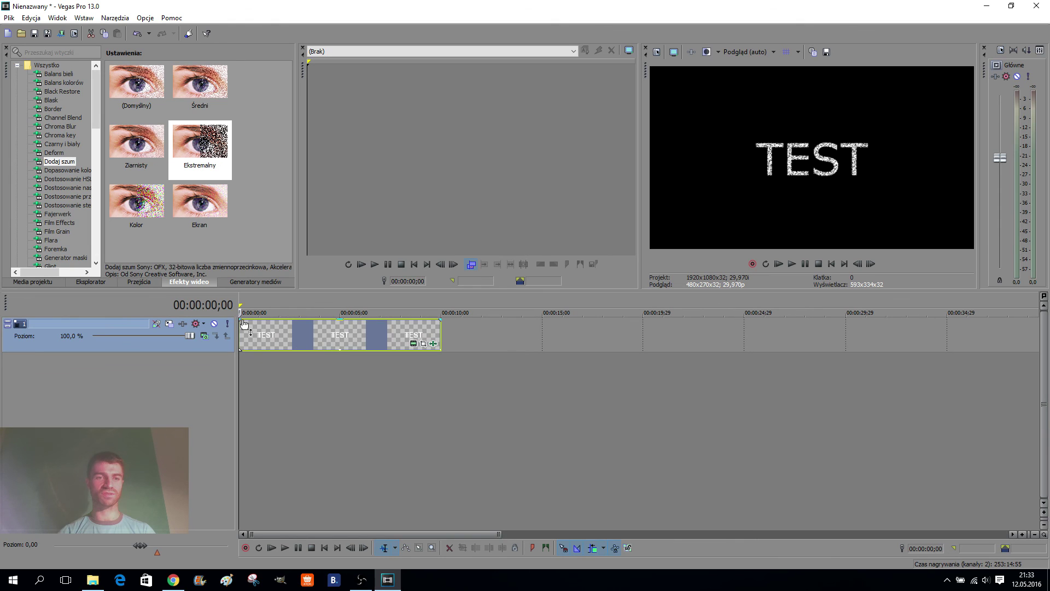